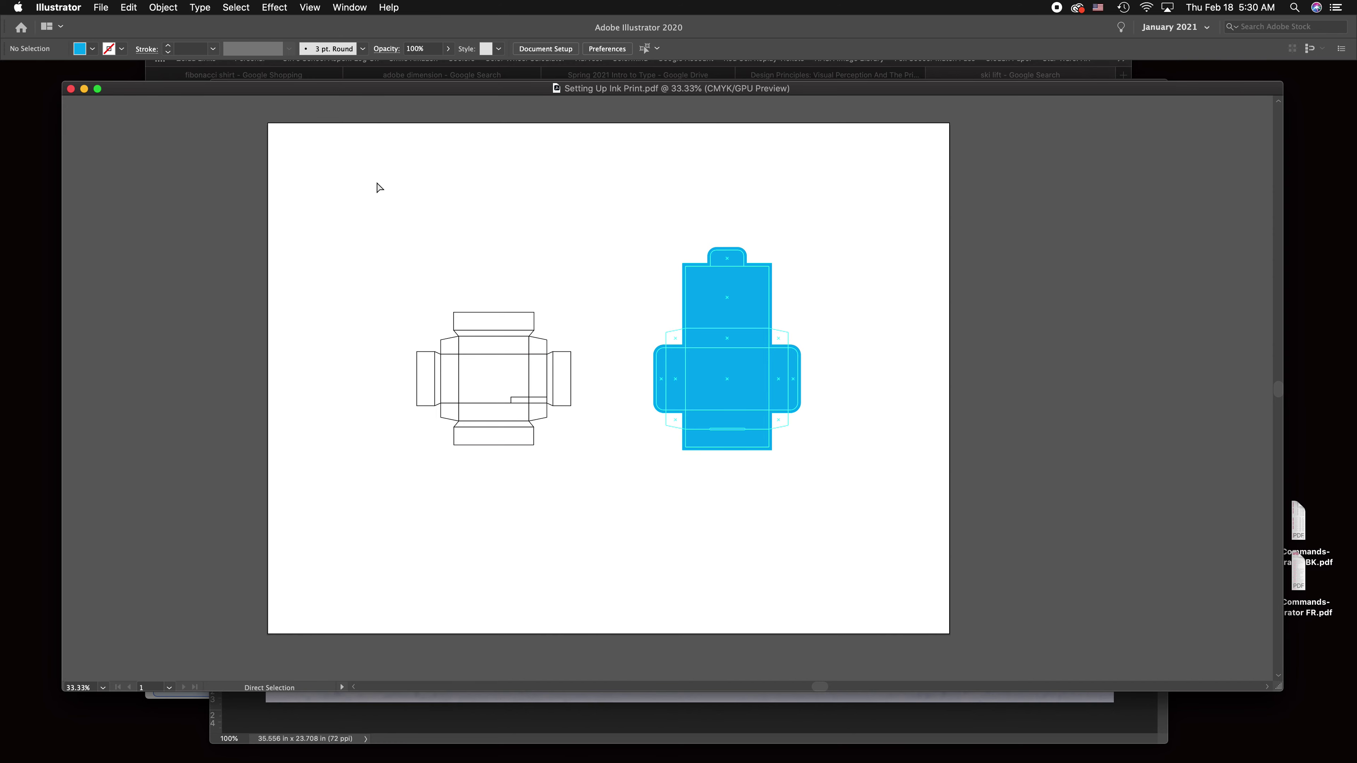
# Zoom the view from 33.33% to 66.67% so both box dielines fill the window
pyautogui.press('super+equal')
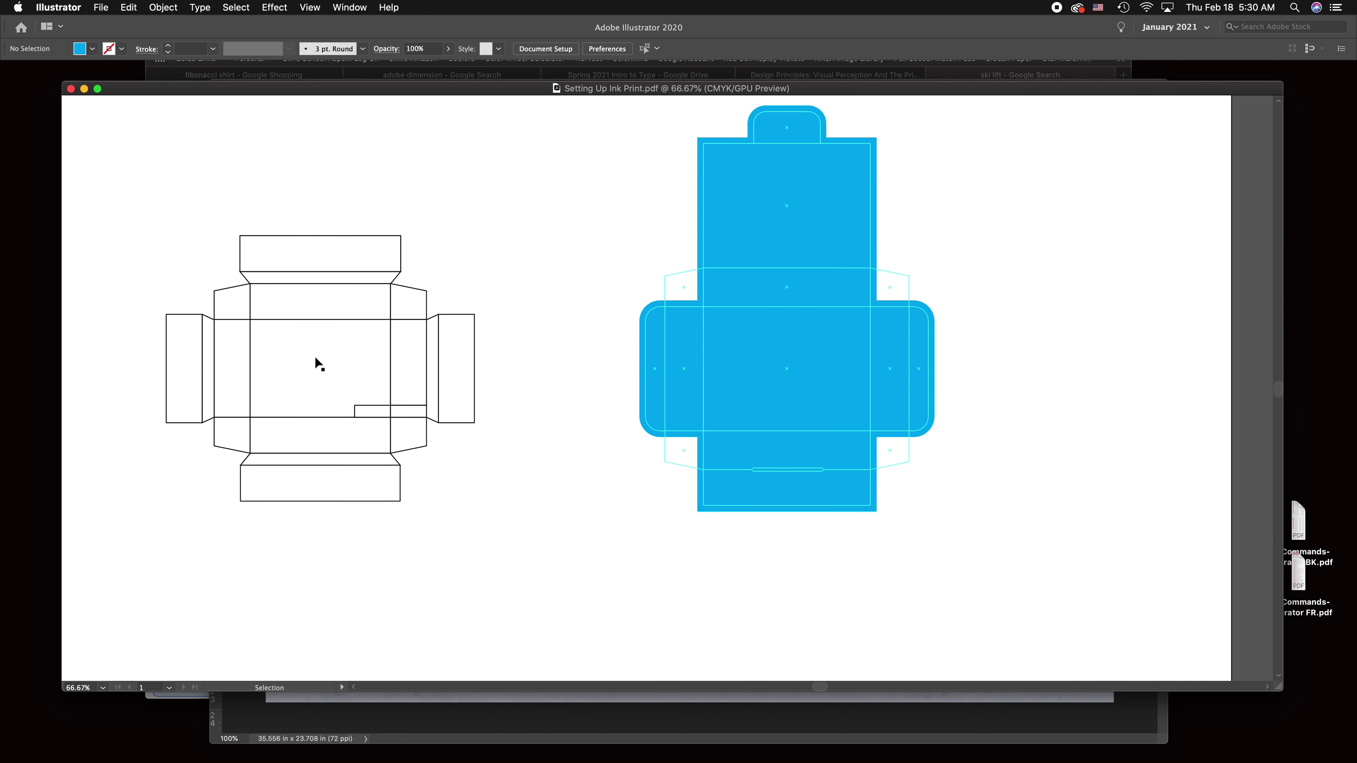
# Give every path of the left box outline a 0.25 pt stroke weight
pyautogui.moveTo(130, 231); pyautogui.dragTo(506, 546)
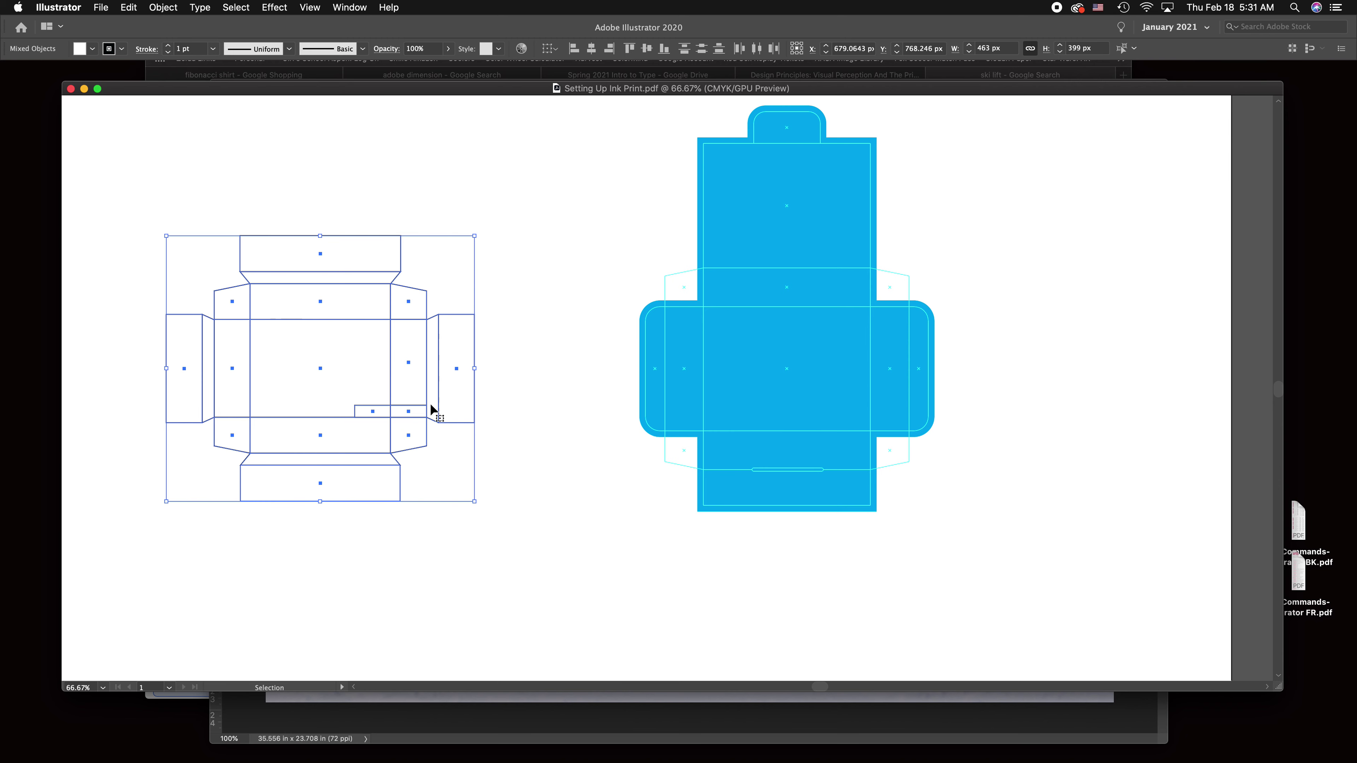
pyautogui.click(213, 48)
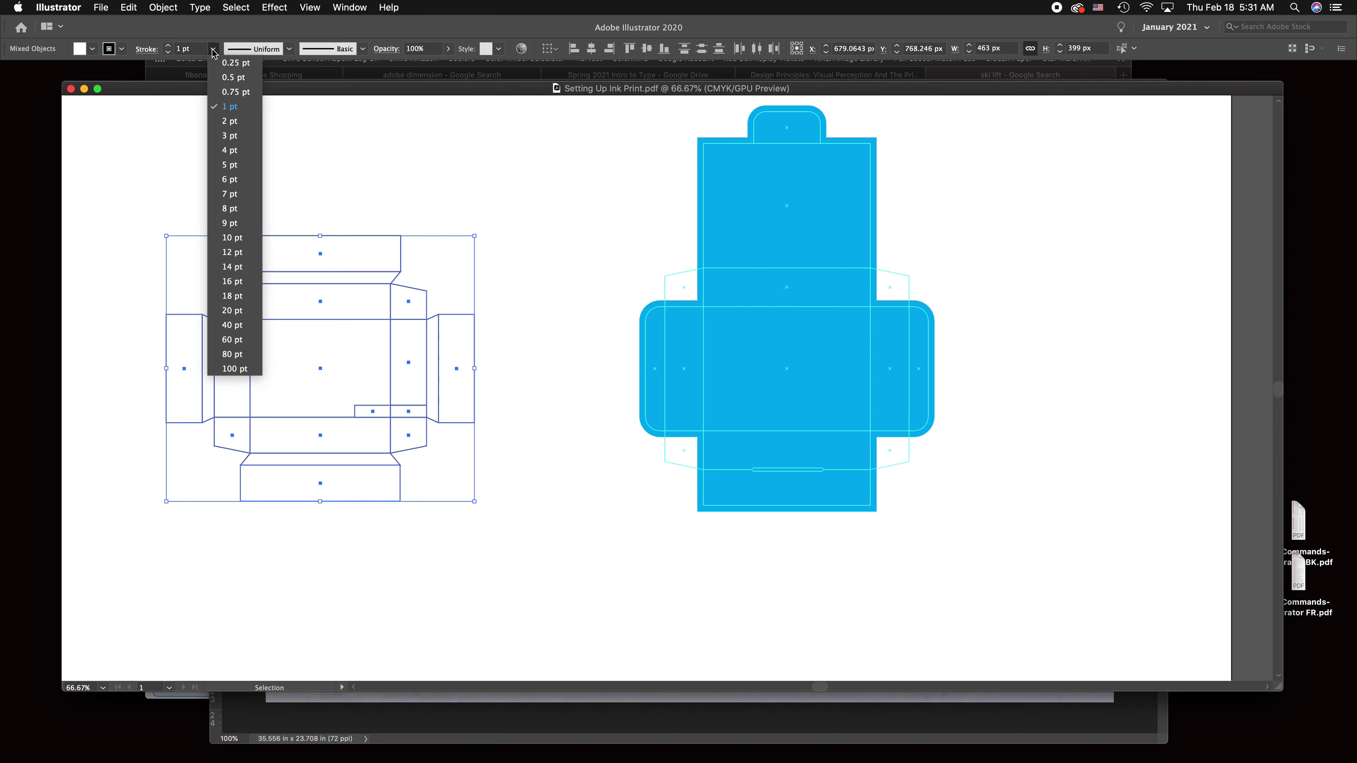
pyautogui.click(232, 65)
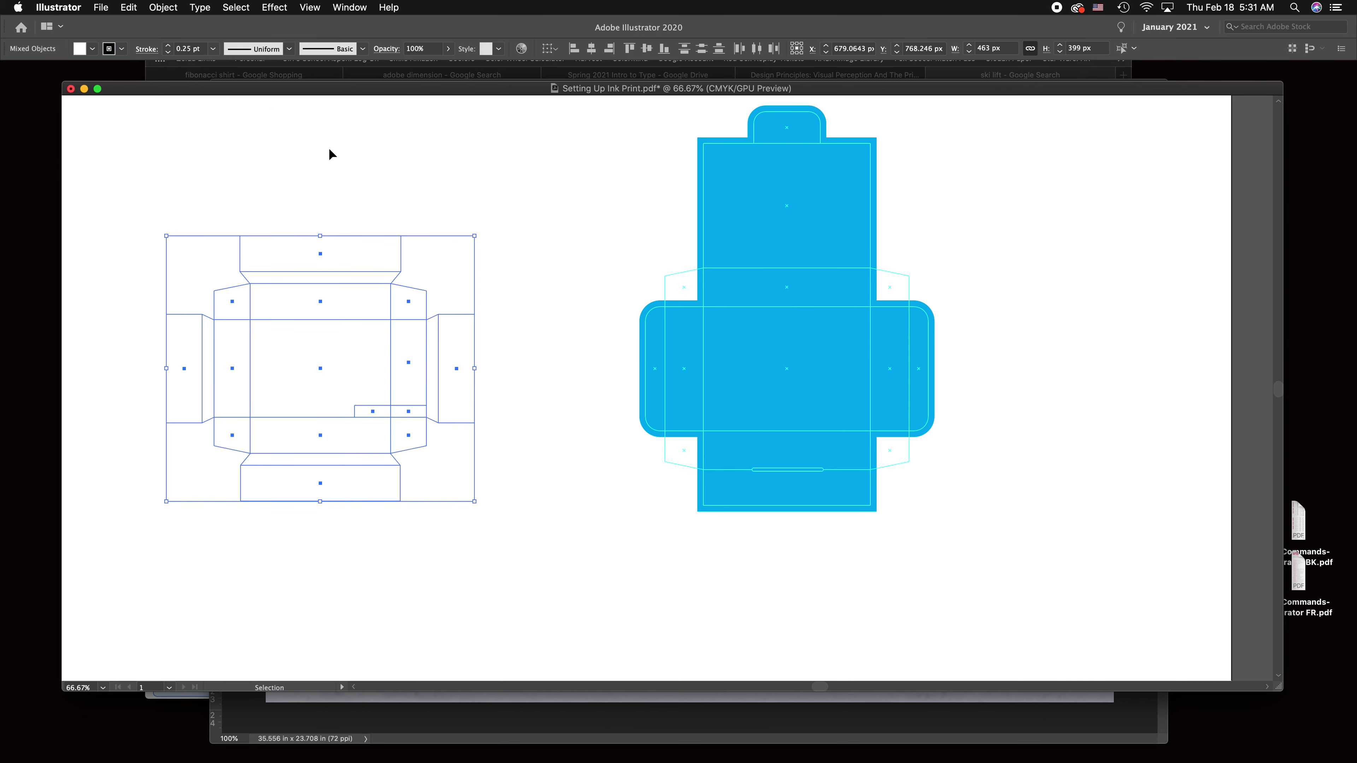
pyautogui.click(373, 183)
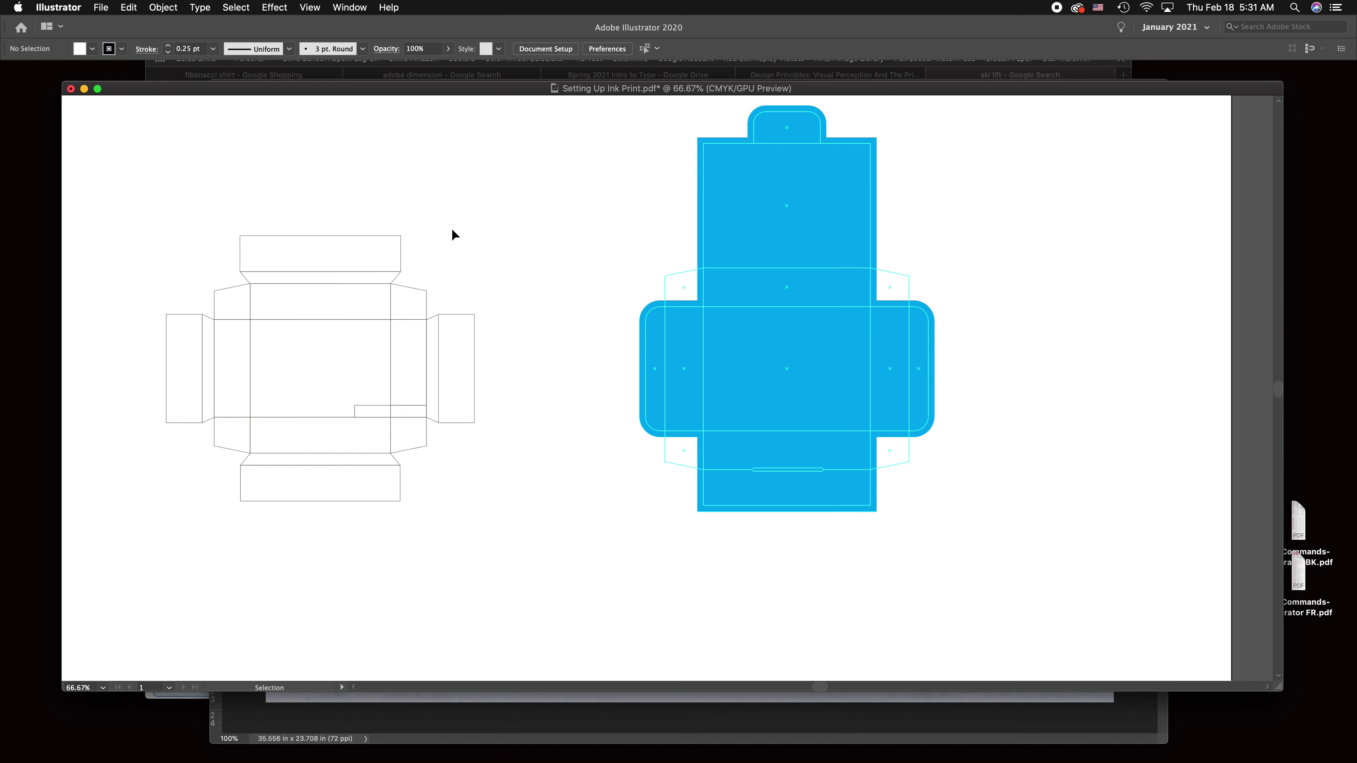
# Draw a short horizontal trim mark just left of the blue dieline's top panel
pyautogui.scroll(2, 659, 215)
pyautogui.hscroll(2, 660, 215)
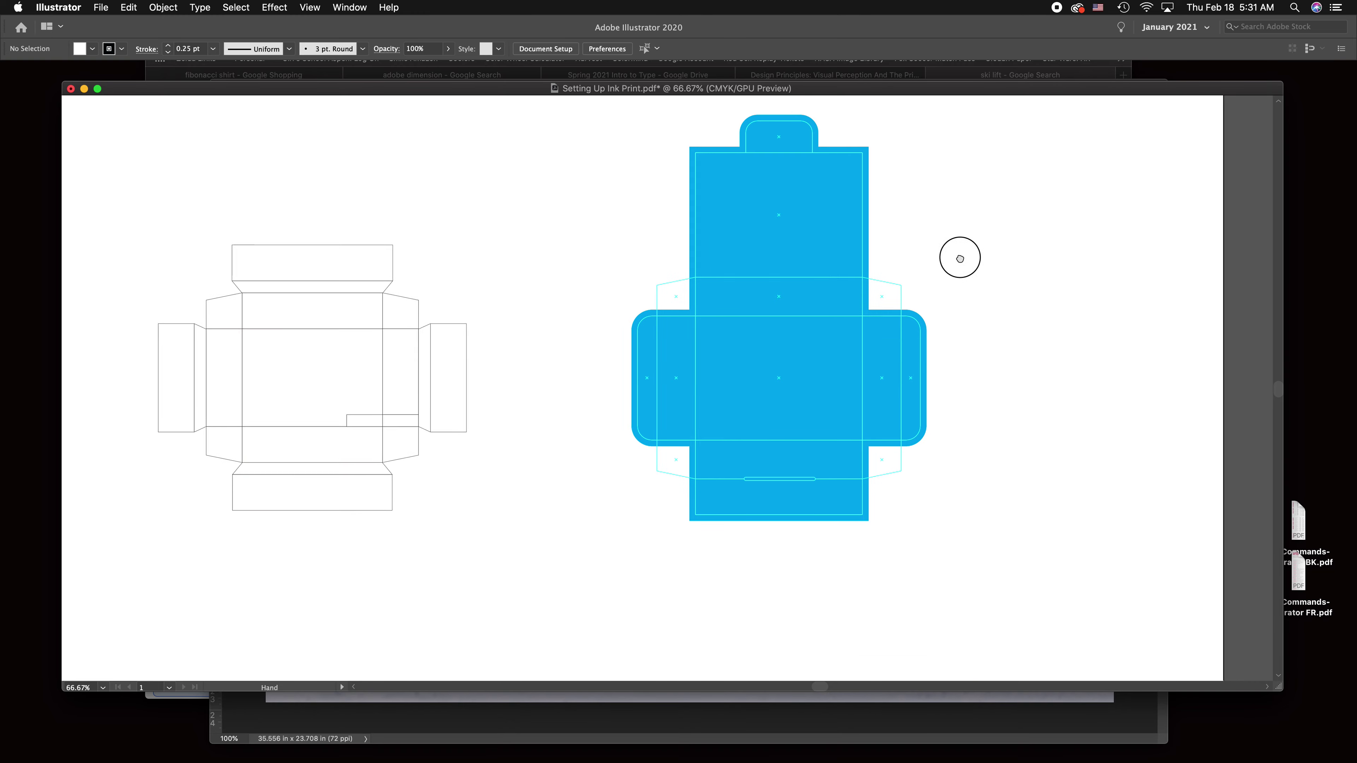
pyautogui.press('a')
pyautogui.press('super+1')
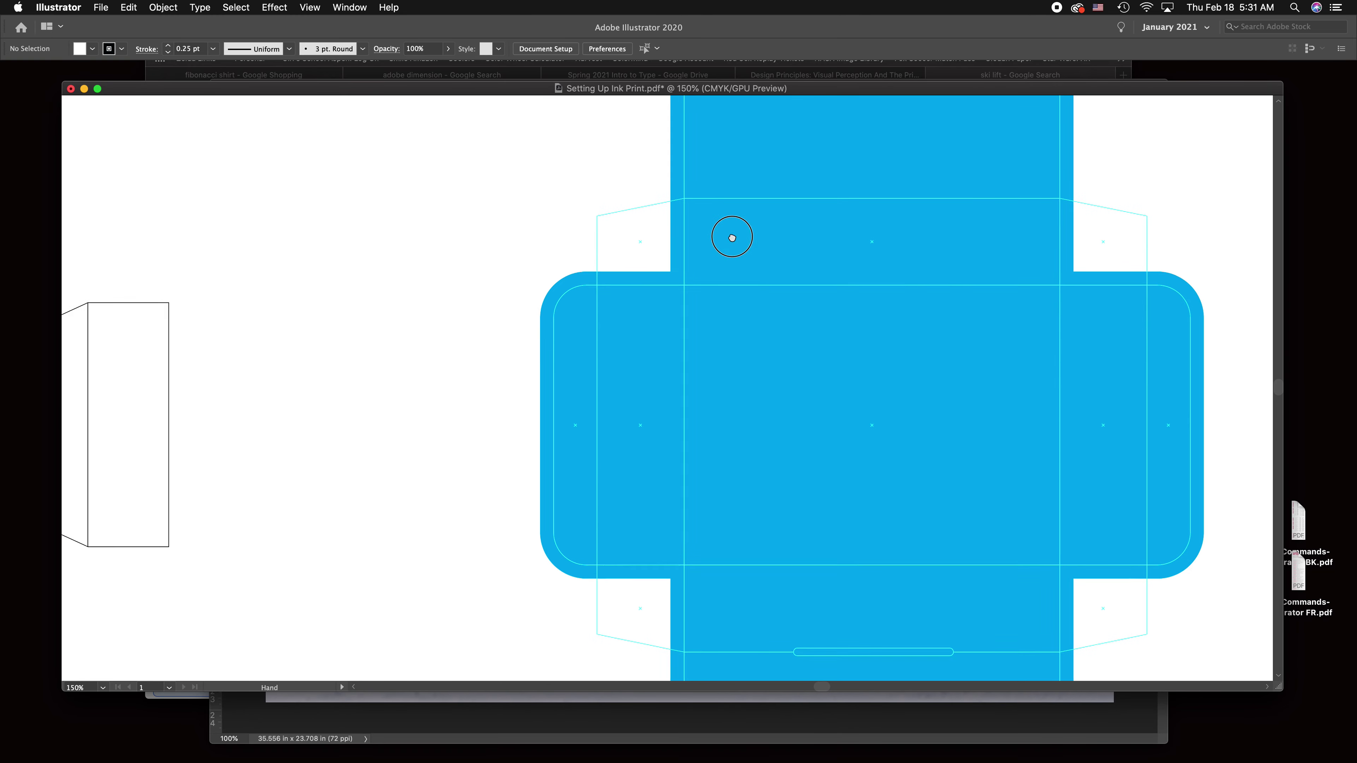
pyautogui.keyDown('super'); pyautogui.click(729, 233); pyautogui.keyUp('super')
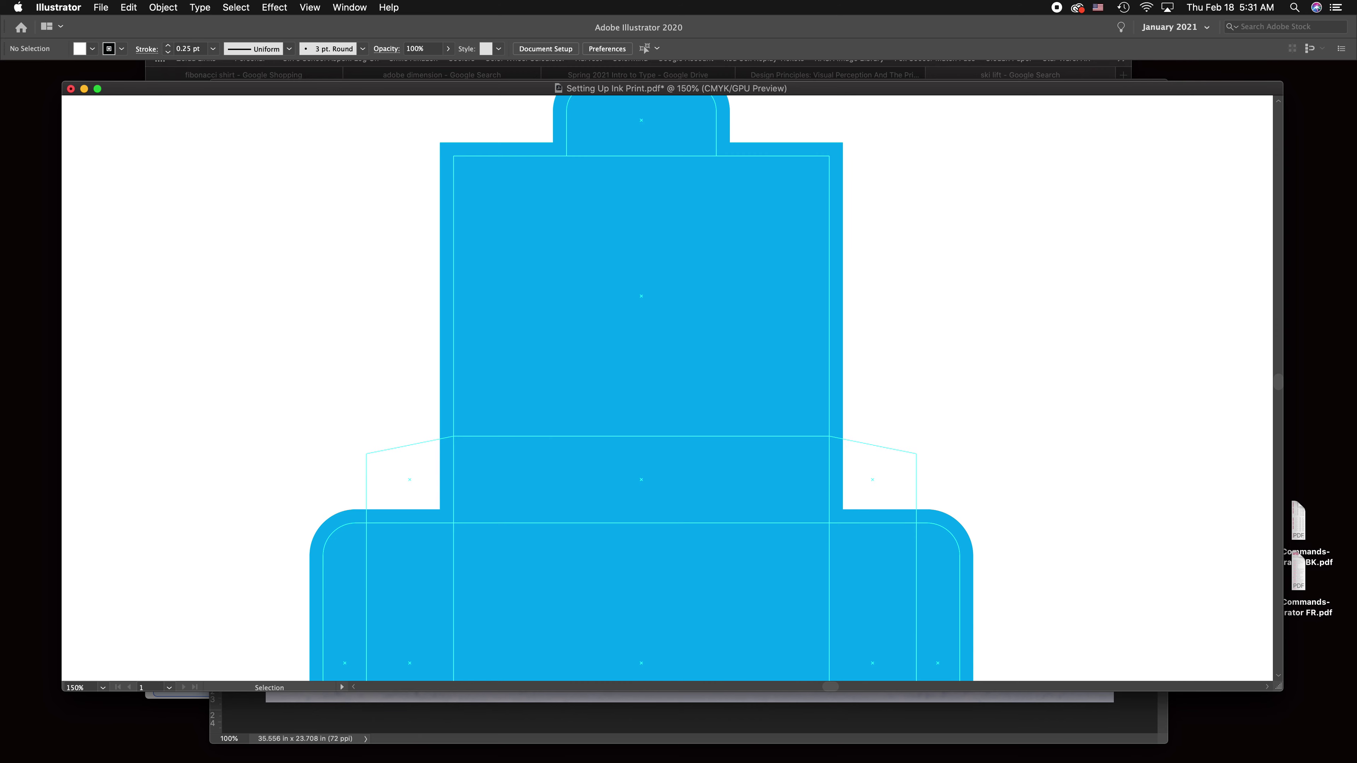
pyautogui.press('\\')
pyautogui.moveTo(374, 165); pyautogui.dragTo(454, 155)
pyautogui.press('v')
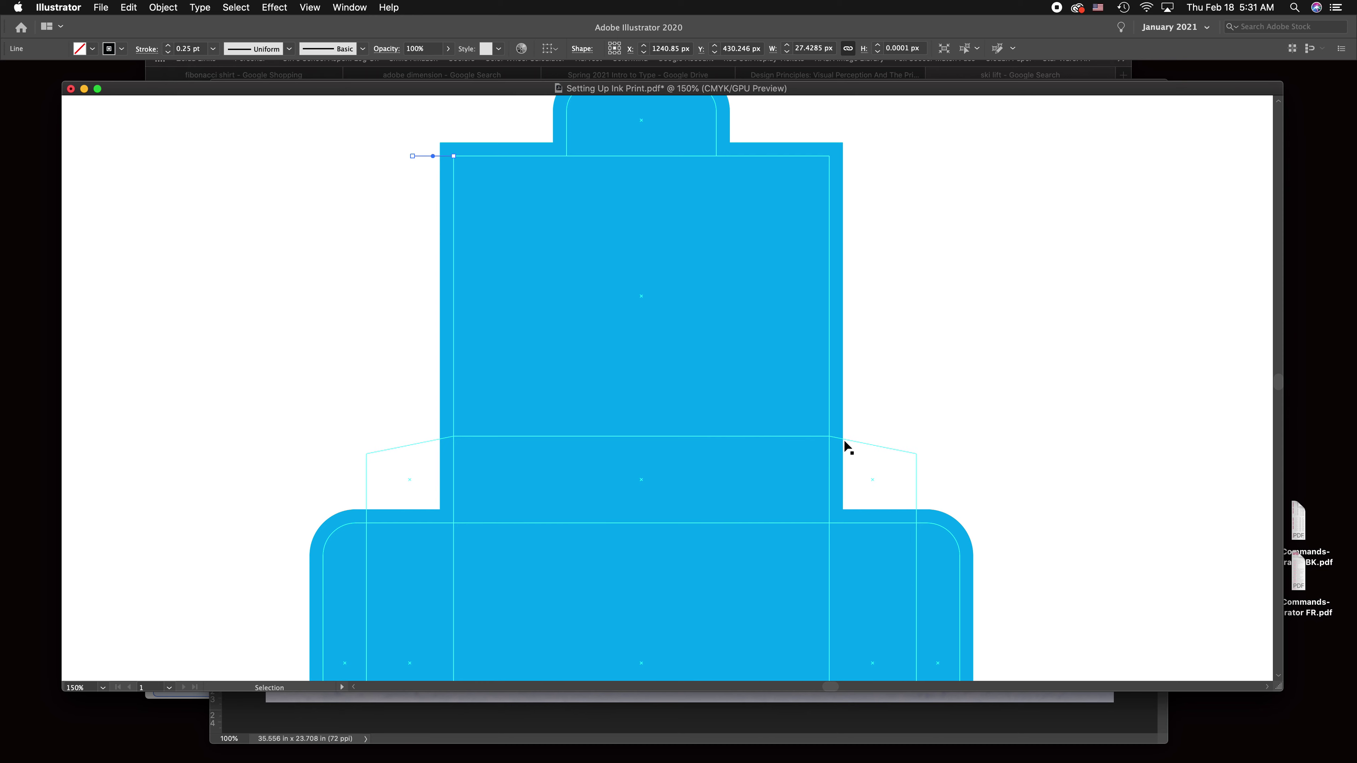
pyautogui.hotkey('shift', 'Left')
pyautogui.hotkey('shift', 'Left')
pyautogui.click(374, 175)
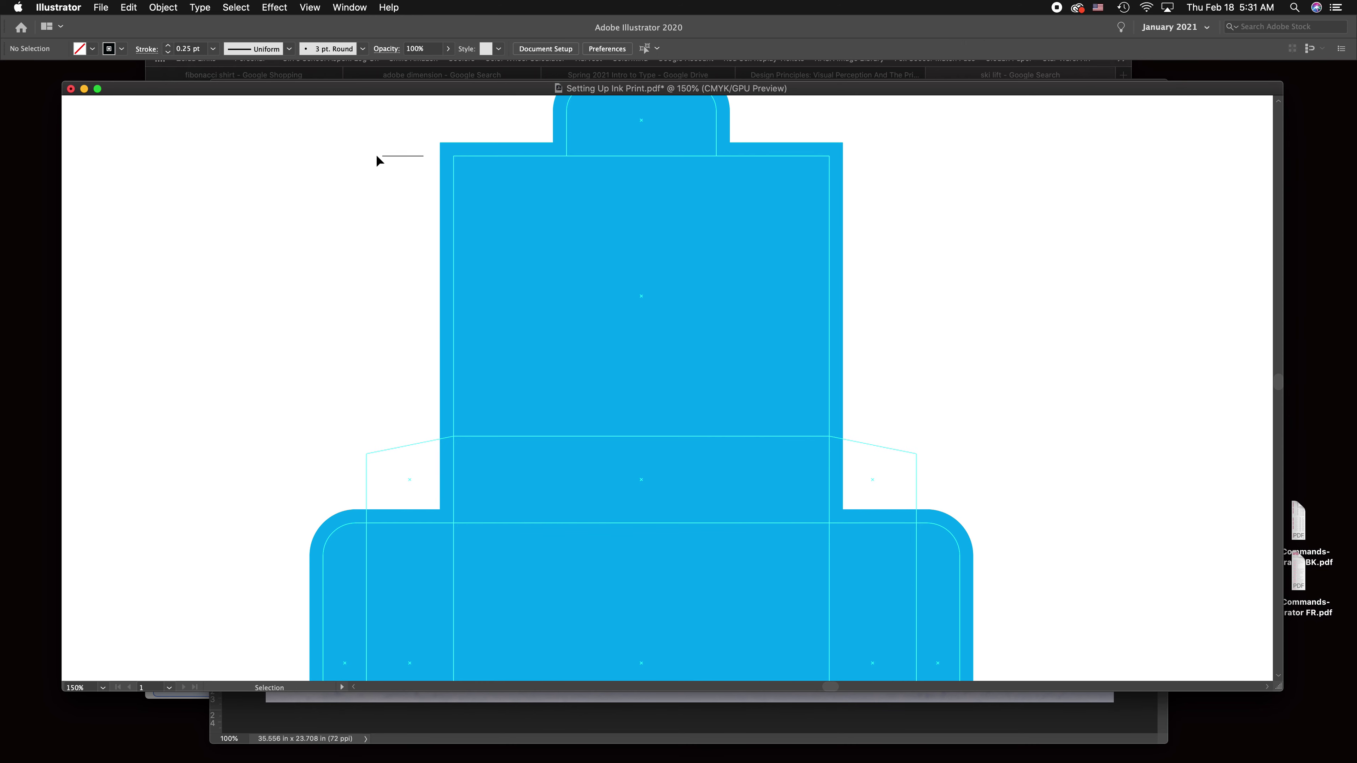
# Copy the mark to the right of the top panel, then copy both marks down to the next fold
pyautogui.moveTo(386, 156); pyautogui.dragTo(860, 161)
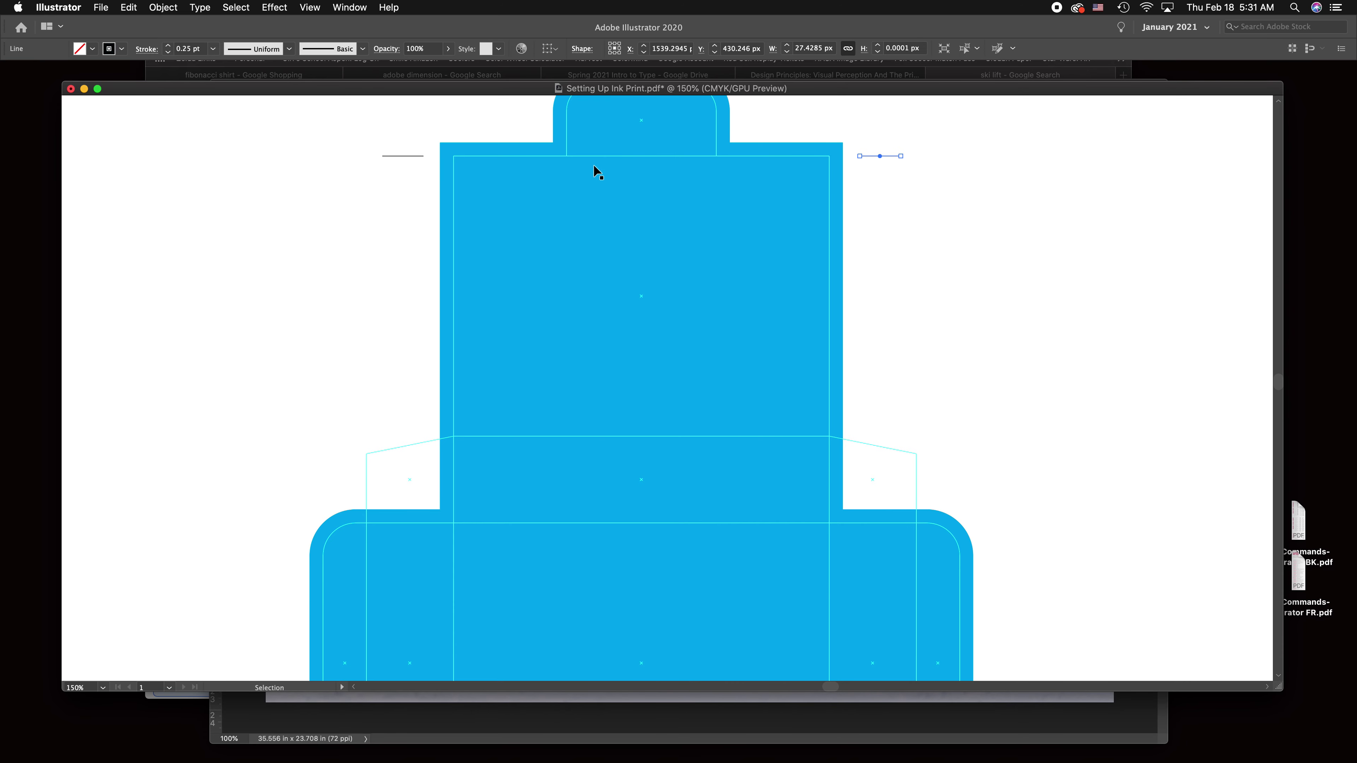
pyautogui.moveTo(948, 191); pyautogui.dragTo(939, 254)
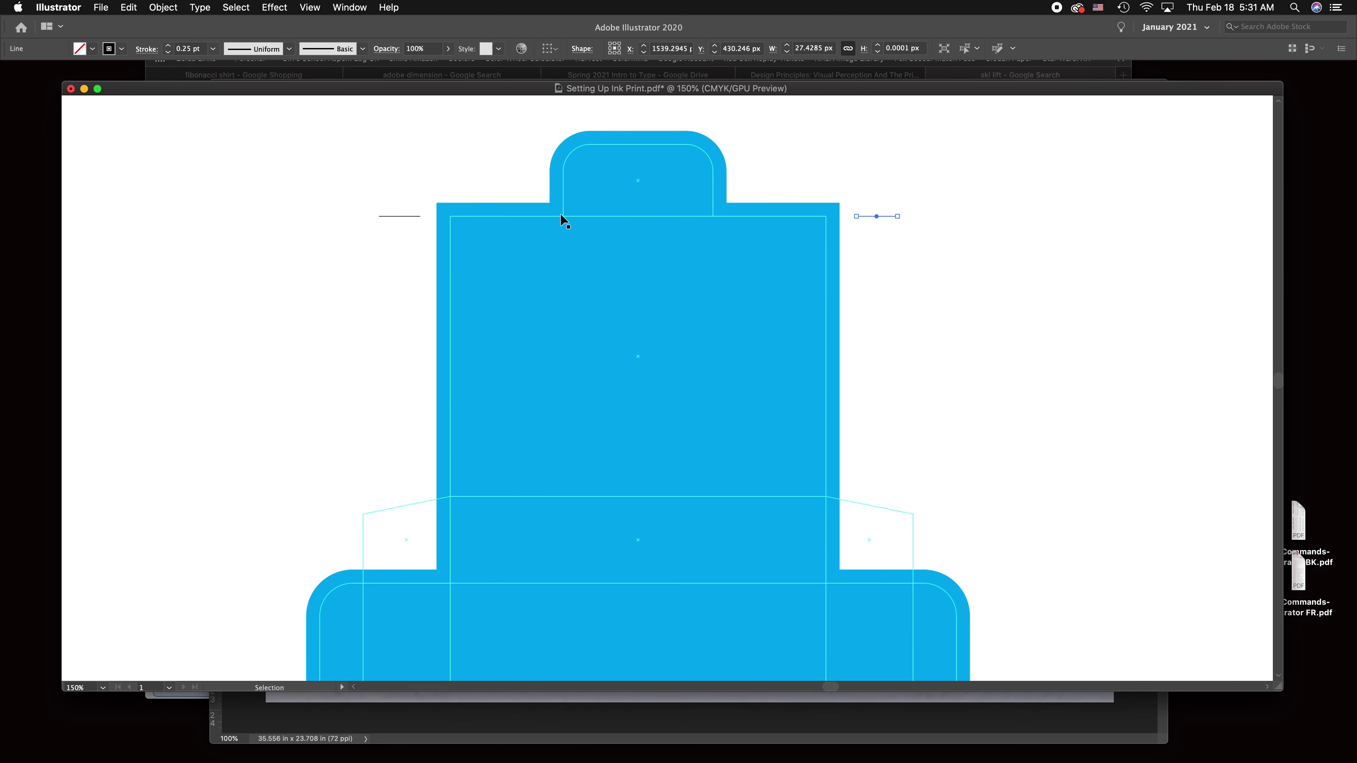
pyautogui.click(483, 177)
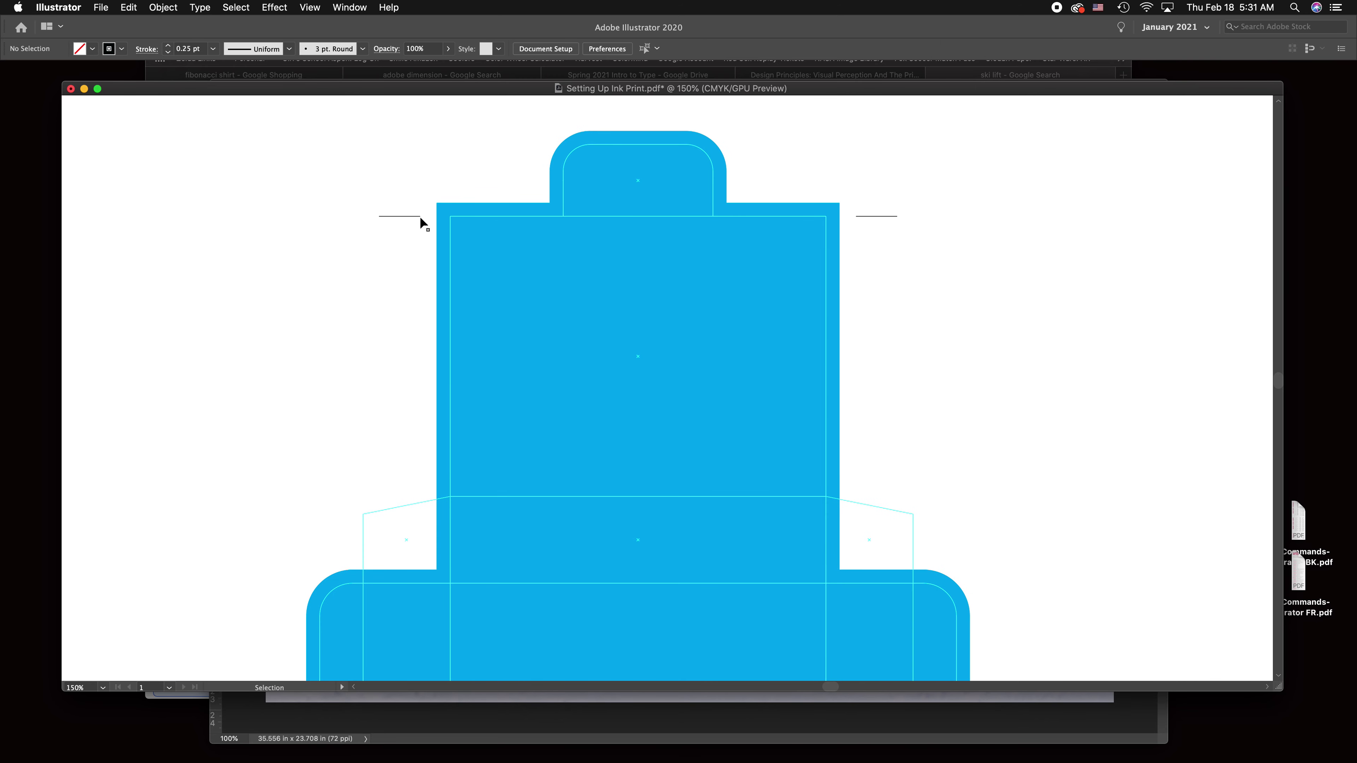
pyautogui.click(420, 216)
pyautogui.keyDown('shift'); pyautogui.click(858, 217); pyautogui.keyUp('shift')
pyautogui.moveTo(857, 217); pyautogui.dragTo(864, 433)
pyautogui.click(982, 349)
# Nudge the flap-edge mark outward, mirror it to the right side, and copy the pair to the lower fold
pyautogui.click(420, 428)
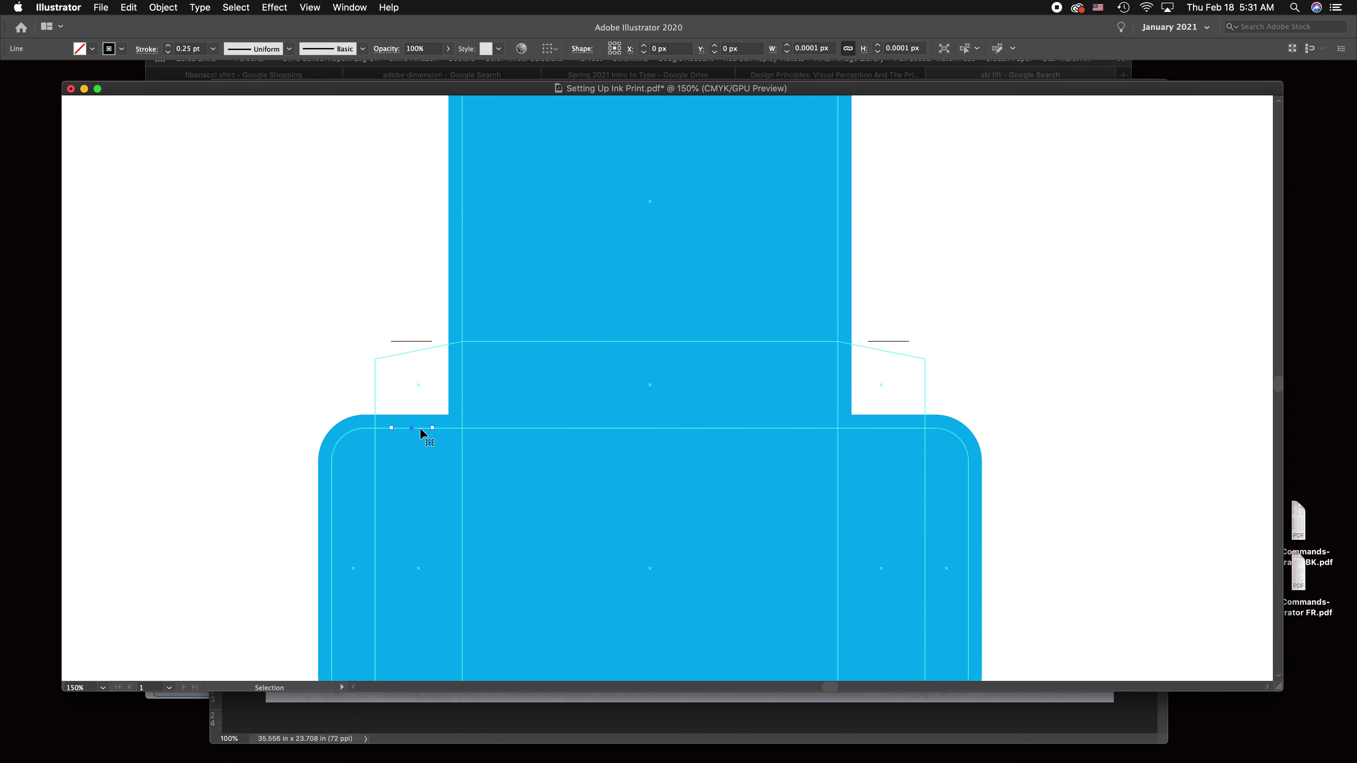
pyautogui.press('Left')
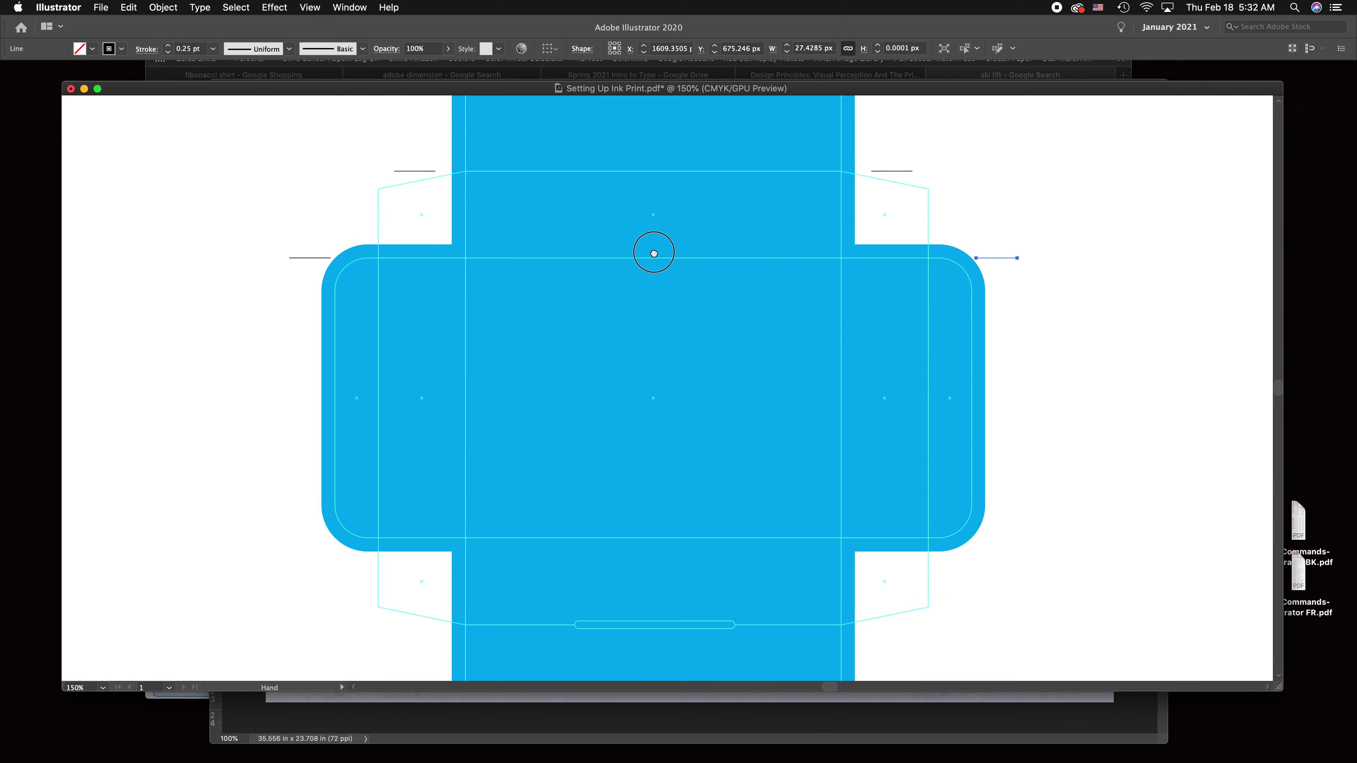
pyautogui.press('v')
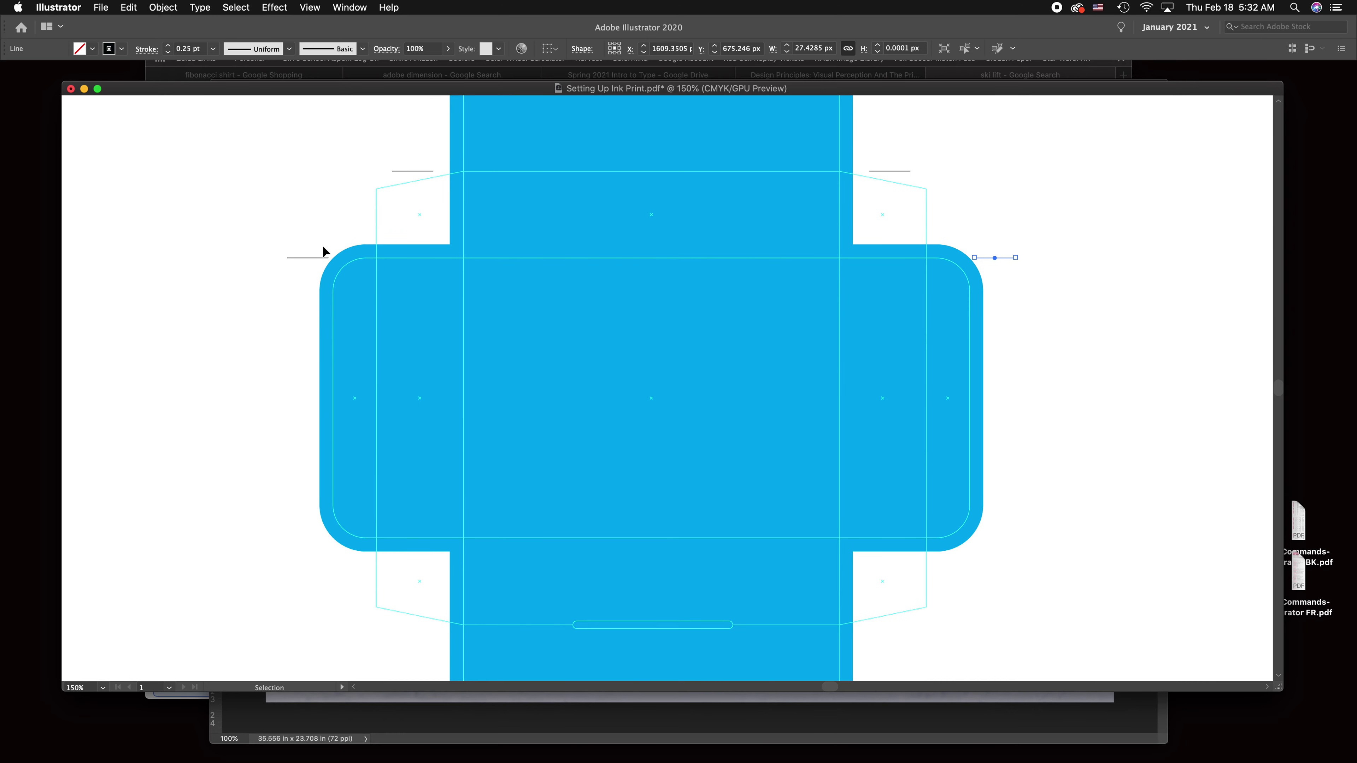
pyautogui.moveTo(329, 262); pyautogui.dragTo(376, 545)
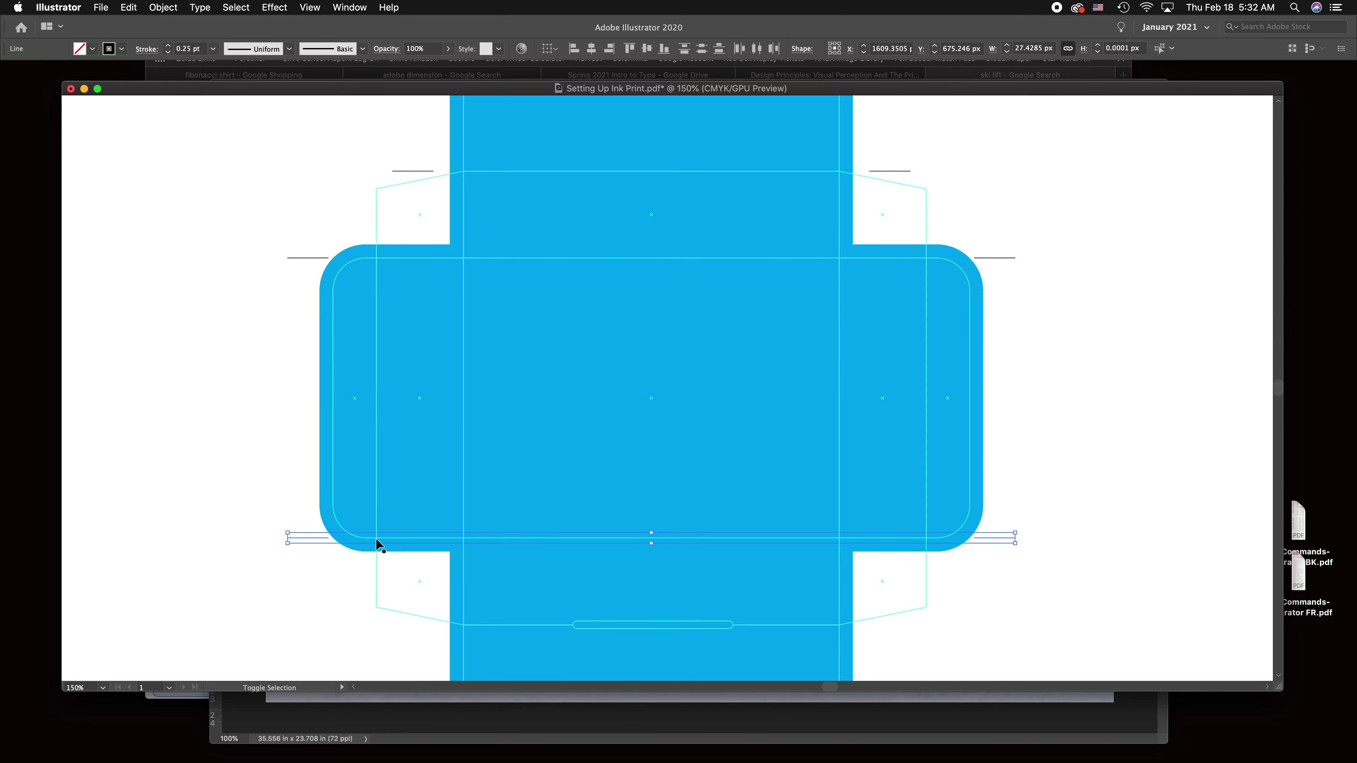
pyautogui.click(245, 430)
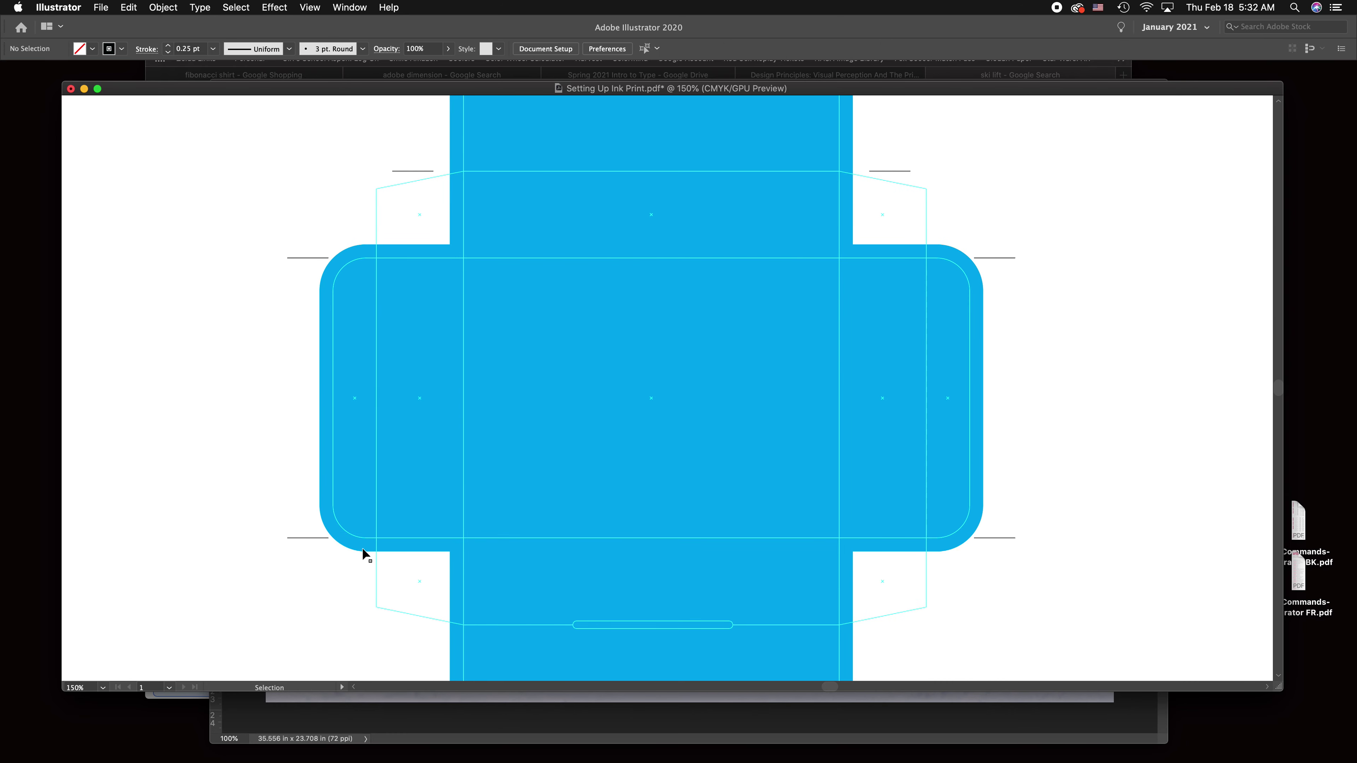
pyautogui.scroll(-5, 363, 547)
pyautogui.moveTo(337, 337); pyautogui.dragTo(442, 424)
pyautogui.moveTo(1024, 338); pyautogui.dragTo(919, 424)
pyautogui.moveTo(441, 423); pyautogui.dragTo(442, 505)
# Rotate a short mark 90° and snap it under the blue dieline's bottom-right corner
pyautogui.click(1018, 464)
pyautogui.moveTo(899, 505); pyautogui.dragTo(887, 615)
pyautogui.press('r')
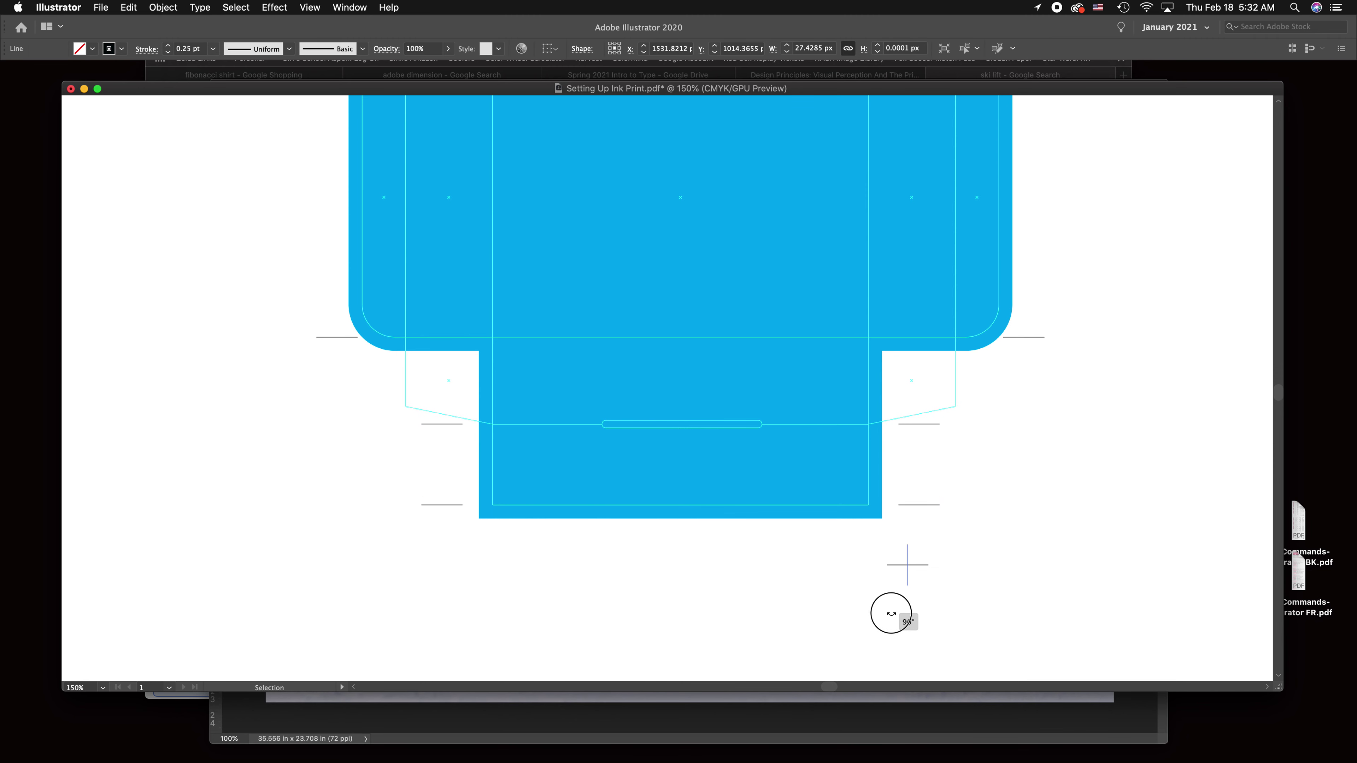
pyautogui.press('v')
pyautogui.click(920, 546)
pyautogui.moveTo(908, 546); pyautogui.dragTo(870, 535)
# Copy the vertical mark under the dieline's other edges and select the finished row
pyautogui.moveTo(870, 536); pyautogui.dragTo(957, 411)
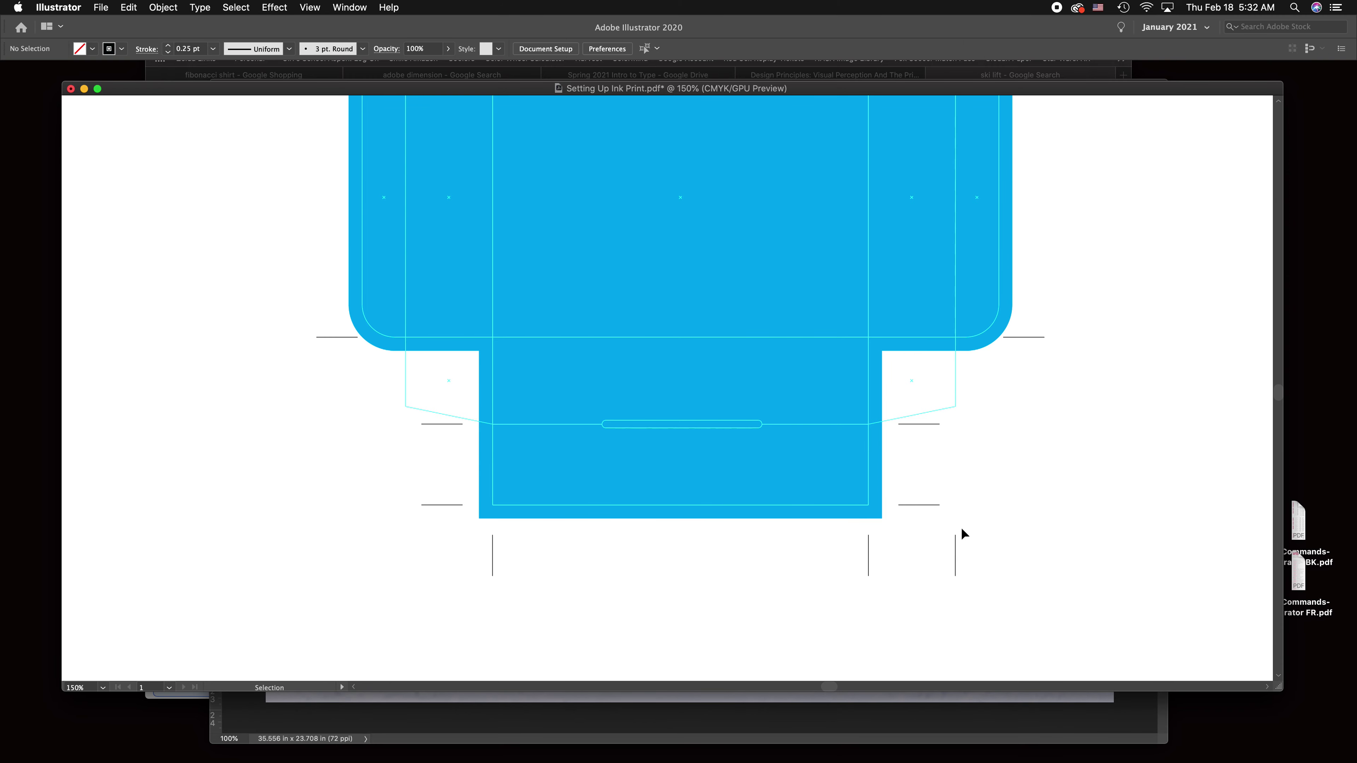
pyautogui.moveTo(957, 540); pyautogui.dragTo(407, 411)
pyautogui.moveTo(957, 556); pyautogui.dragTo(364, 316)
pyautogui.moveTo(388, 568); pyautogui.dragTo(1067, 601)
# Copy the row of vertical marks above the dieline's top edge, nudged up slightly
pyautogui.press('super+minus')
pyautogui.press('super+minus')
pyautogui.scroll(5, 812, 424)
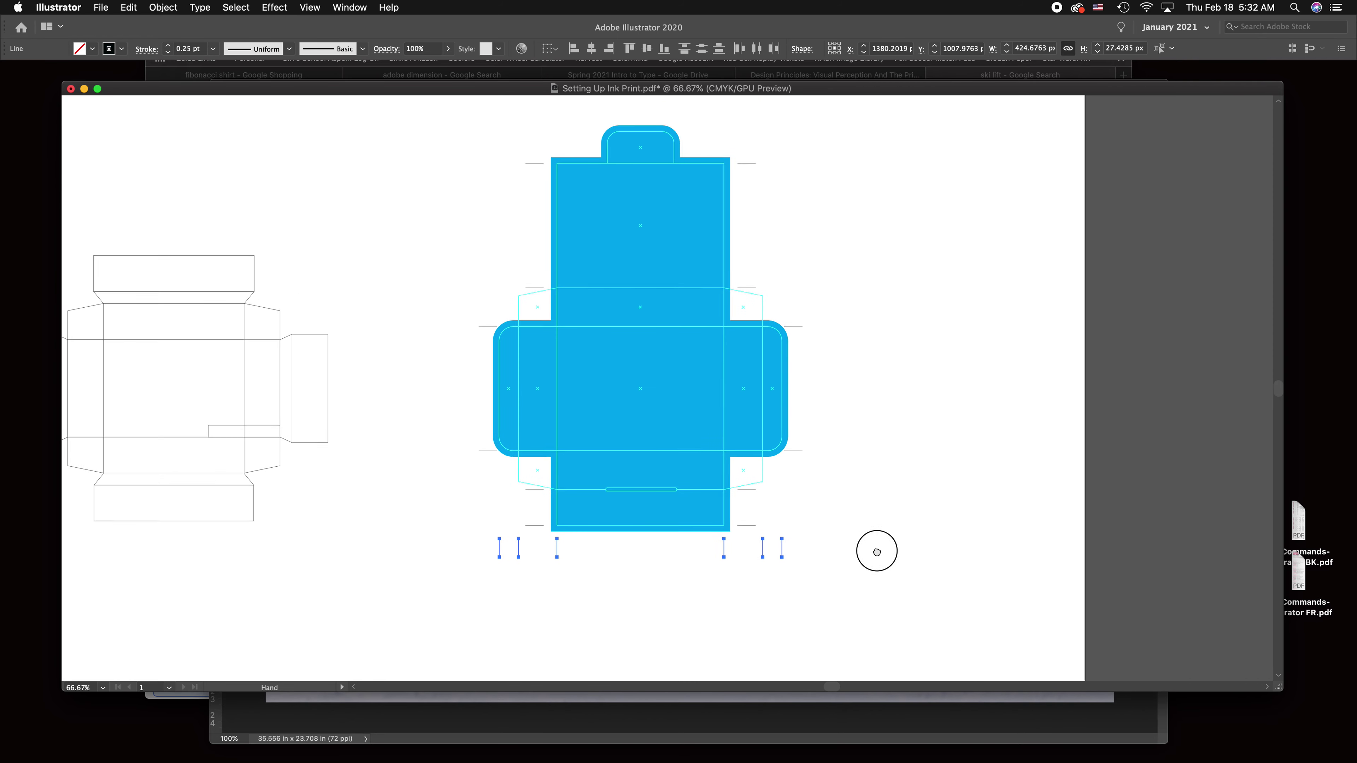
pyautogui.moveTo(557, 564); pyautogui.dragTo(557, 171)
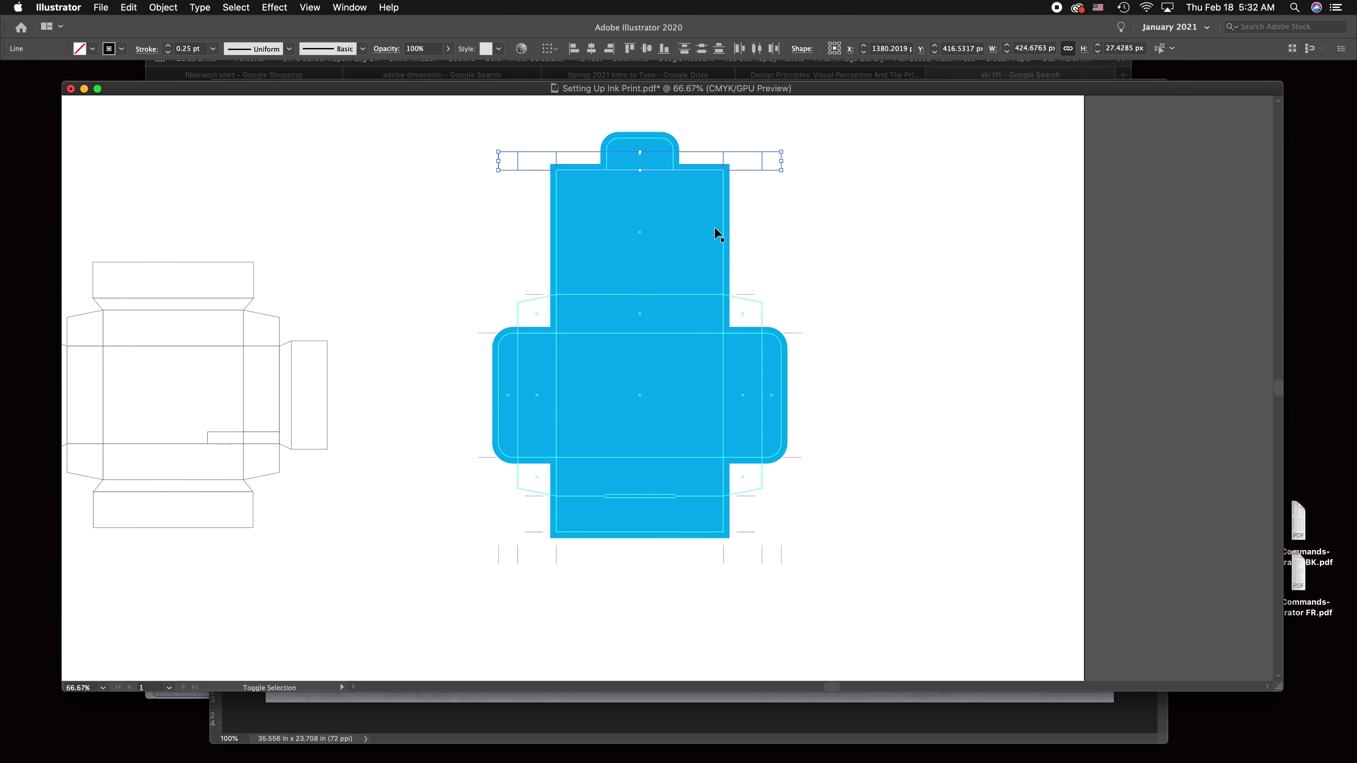
pyautogui.hotkey('shift', 'Up')
pyautogui.hotkey('shift', 'Up')
pyautogui.click(453, 204)
pyautogui.moveTo(484, 144); pyautogui.dragTo(534, 152)
pyautogui.moveTo(830, 133); pyautogui.dragTo(760, 149)
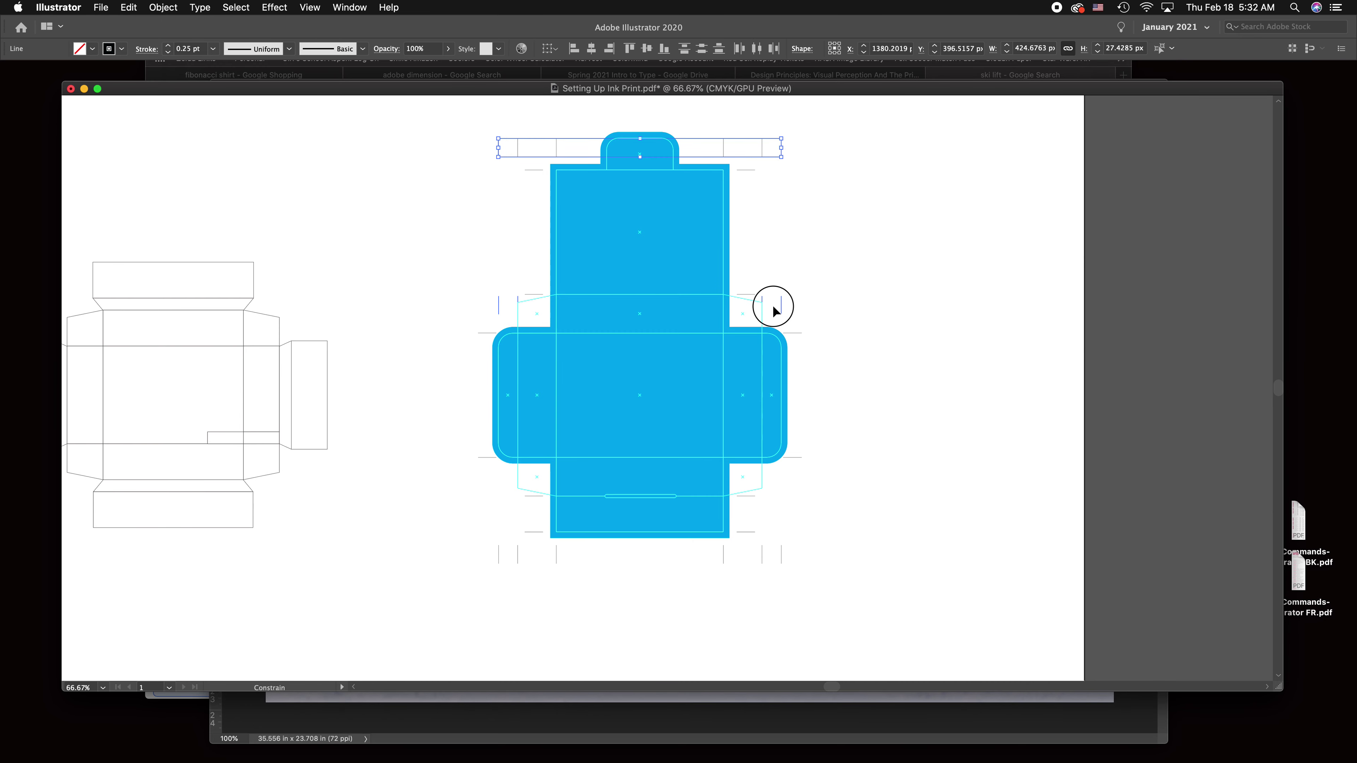
pyautogui.press('Delete')
# Draw a short trim line beside the top tab and copy it to the tab's corner
pyautogui.scroll(2, 673, 188)
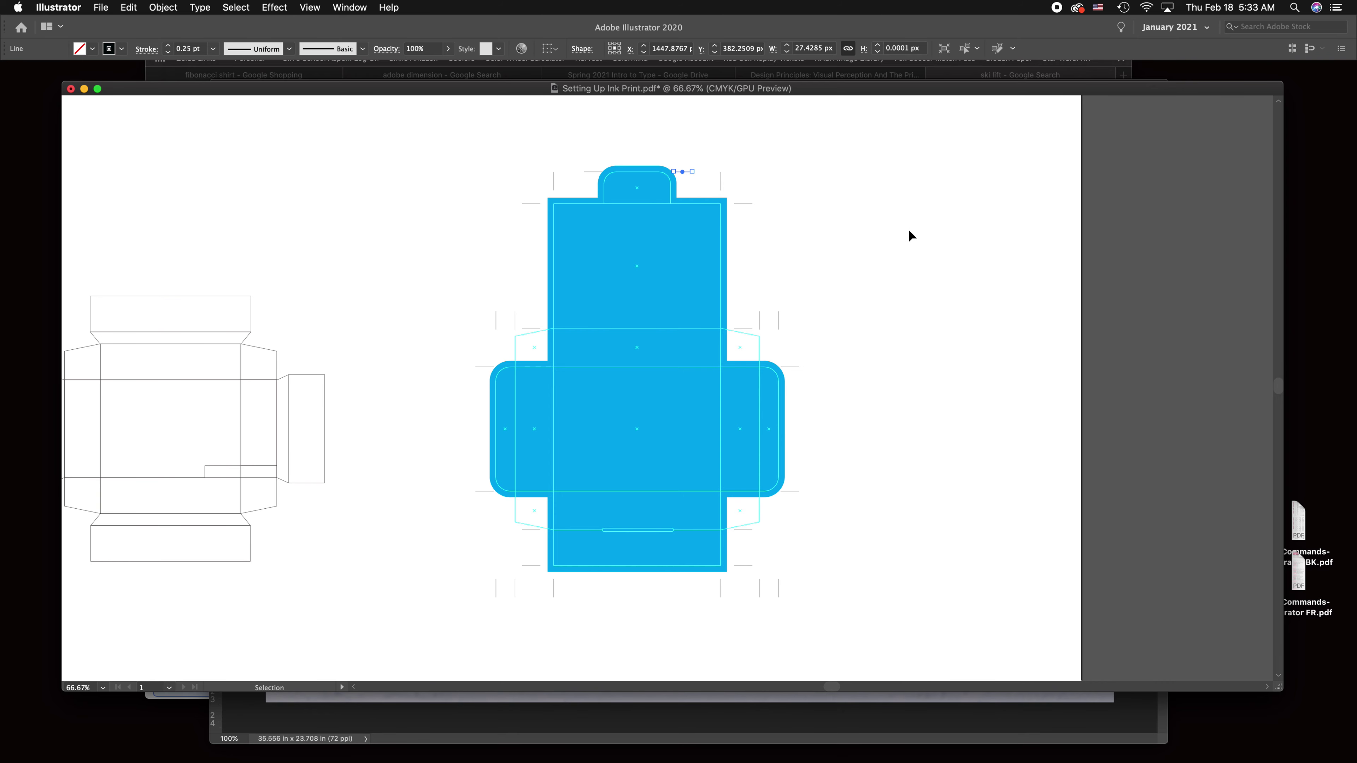
pyautogui.moveTo(938, 476); pyautogui.dragTo(943, 442)
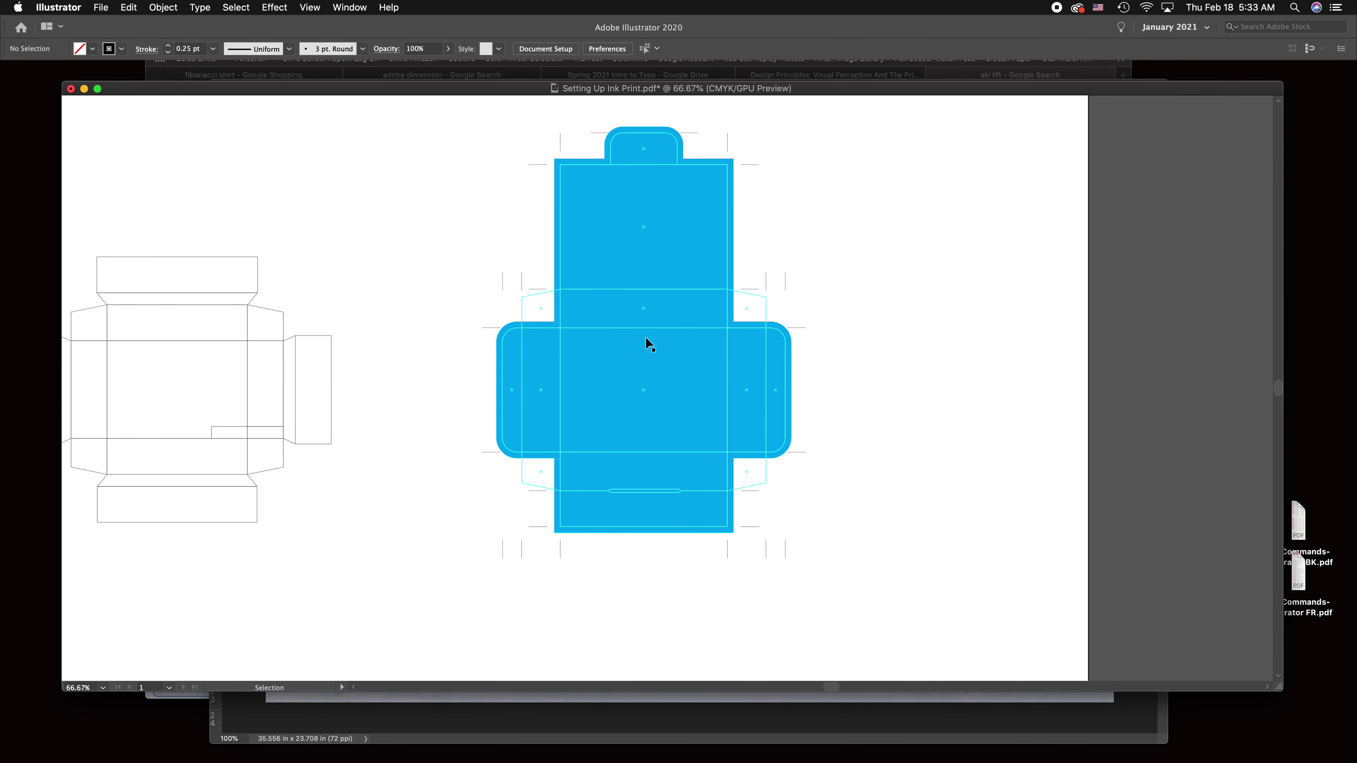
pyautogui.scroll(2, 651, 345)
pyautogui.press('\\')
pyautogui.moveTo(591, 186); pyautogui.dragTo(591, 214)
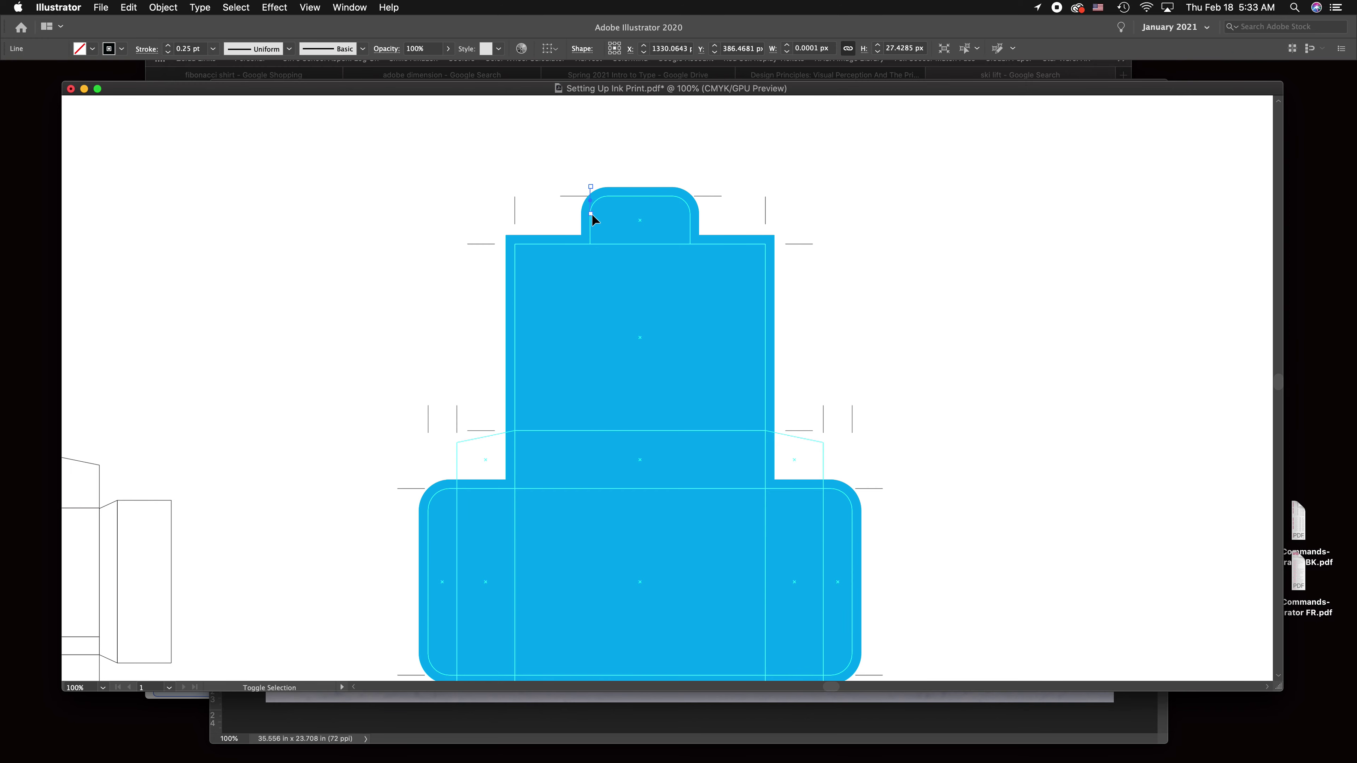
pyautogui.click(636, 150)
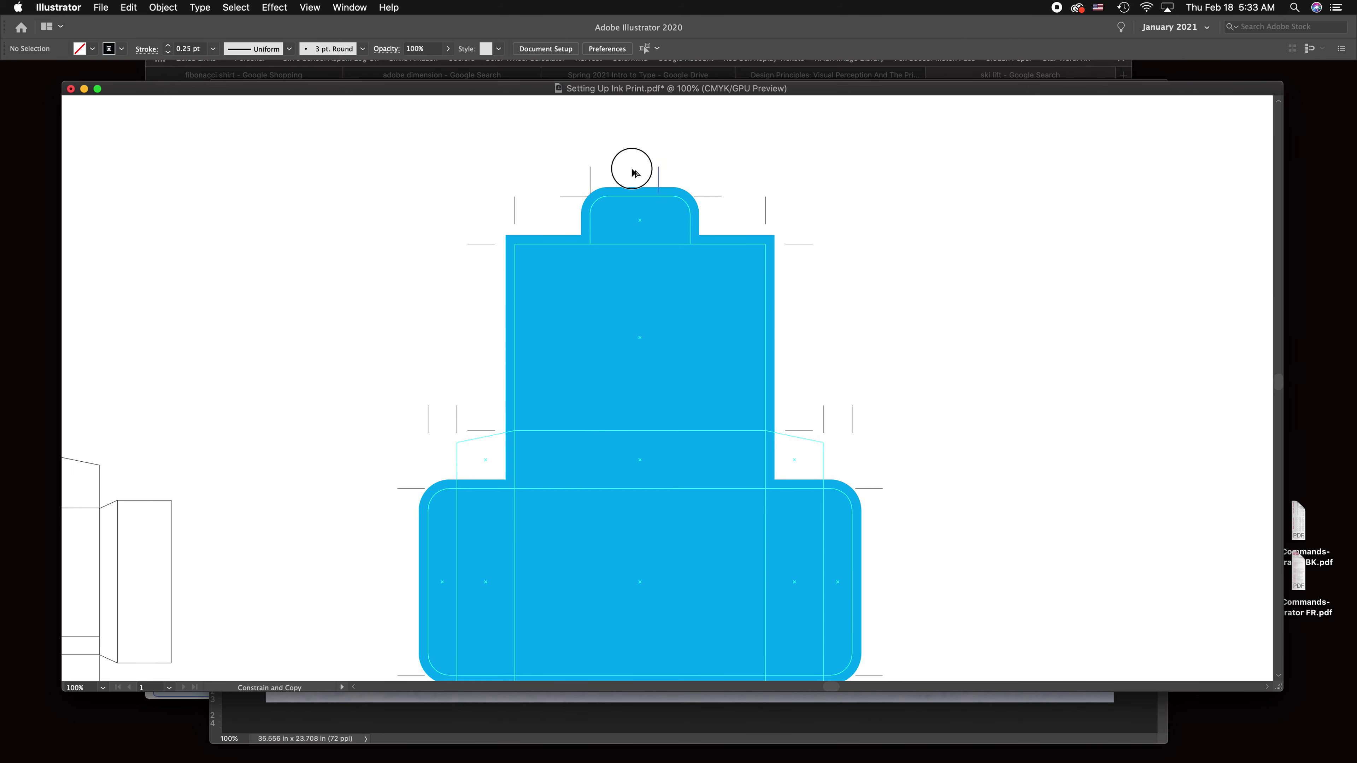
pyautogui.moveTo(591, 175); pyautogui.dragTo(690, 212)
# Zoom out to review the finished dieline, then switch to the ski photo in Photoshop
pyautogui.press('super+minus')
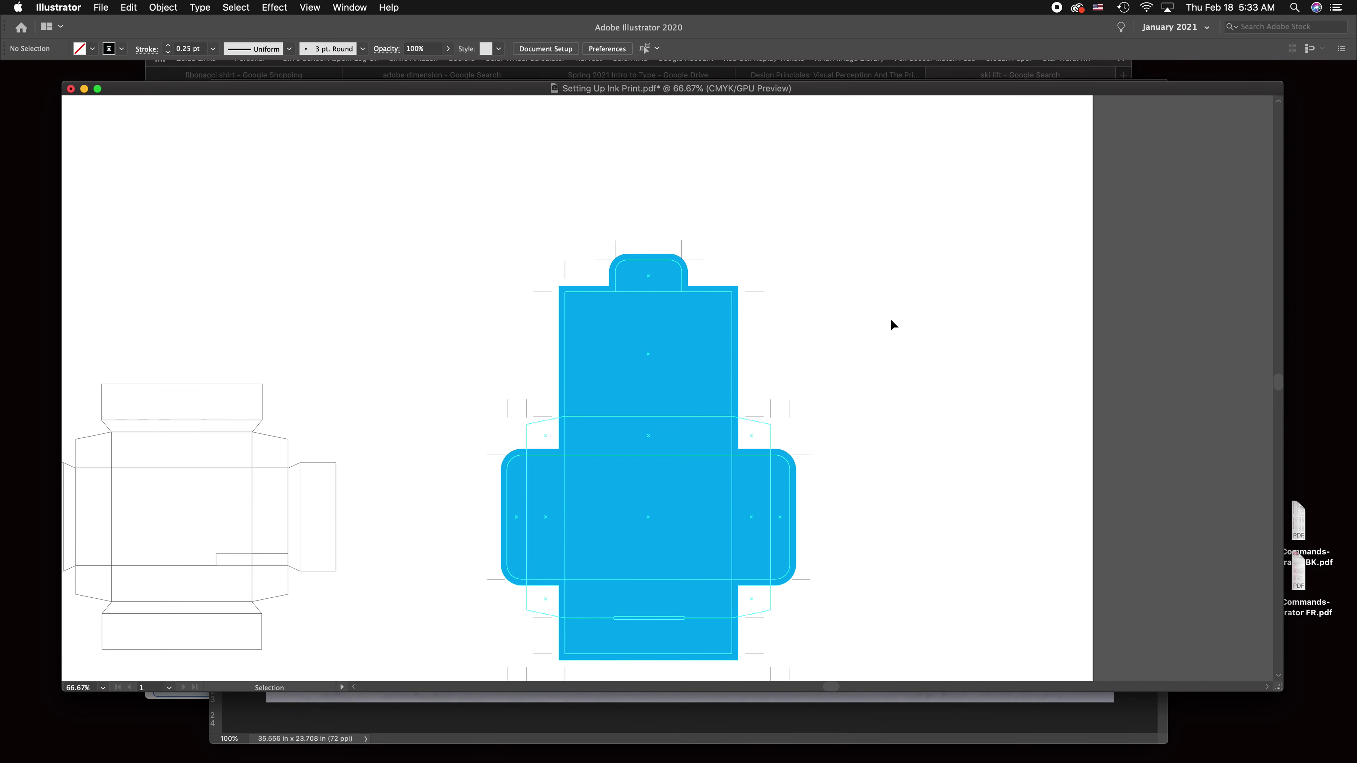
pyautogui.scroll(-3, 891, 320)
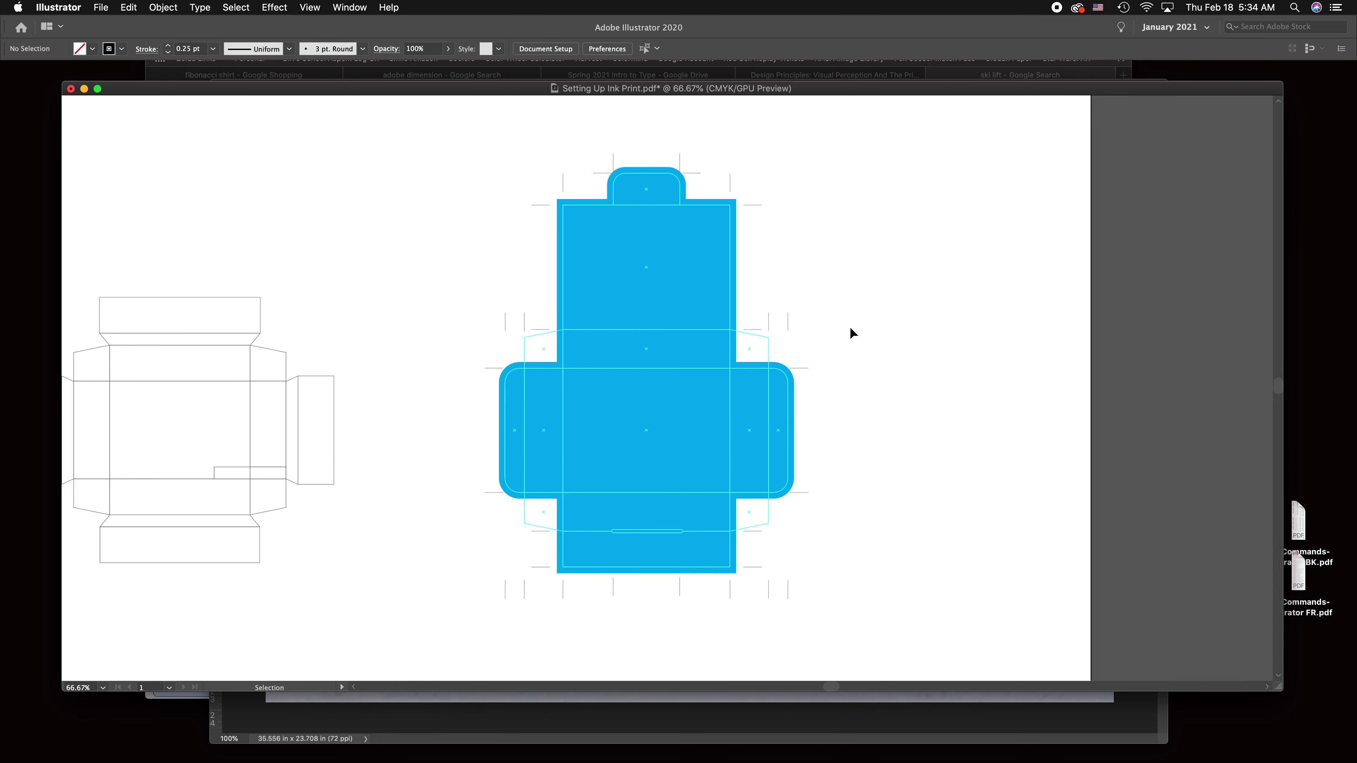
pyautogui.click(954, 336)
pyautogui.moveTo(126, 95); pyautogui.dragTo(172, 118)
pyautogui.press('super+Tab')
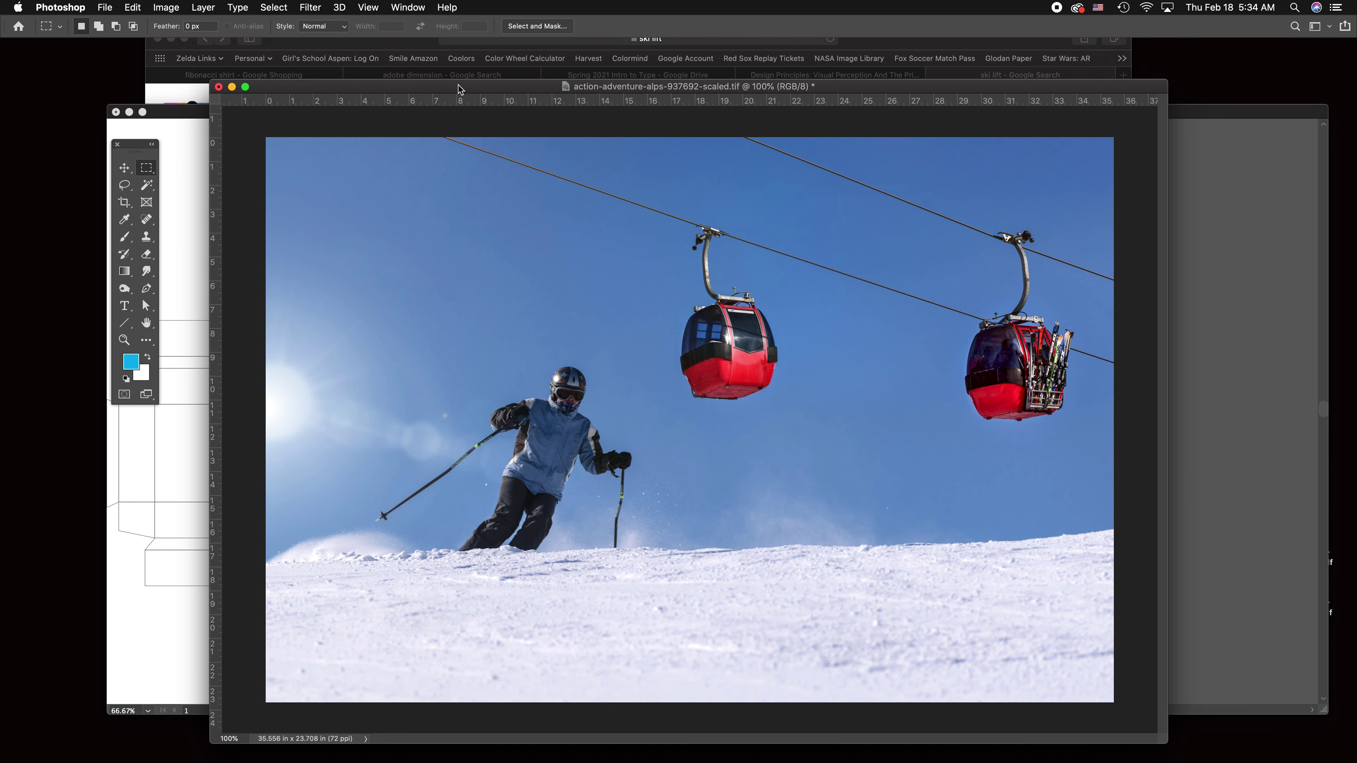
# Check the foreground colour's cyan values, 0cb2f0 (C 68, M 12, Y 0, K 0)
pyautogui.moveTo(459, 89); pyautogui.dragTo(448, 83)
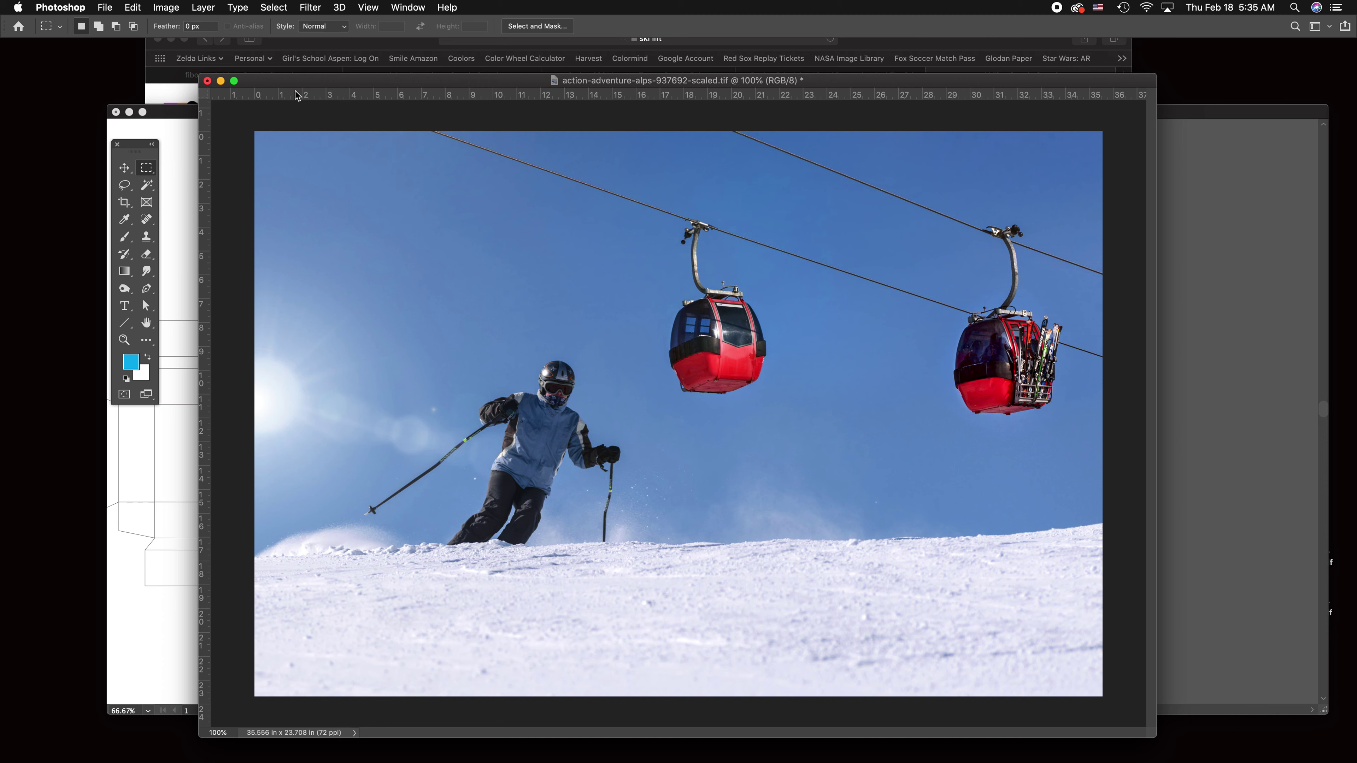
pyautogui.click(130, 364)
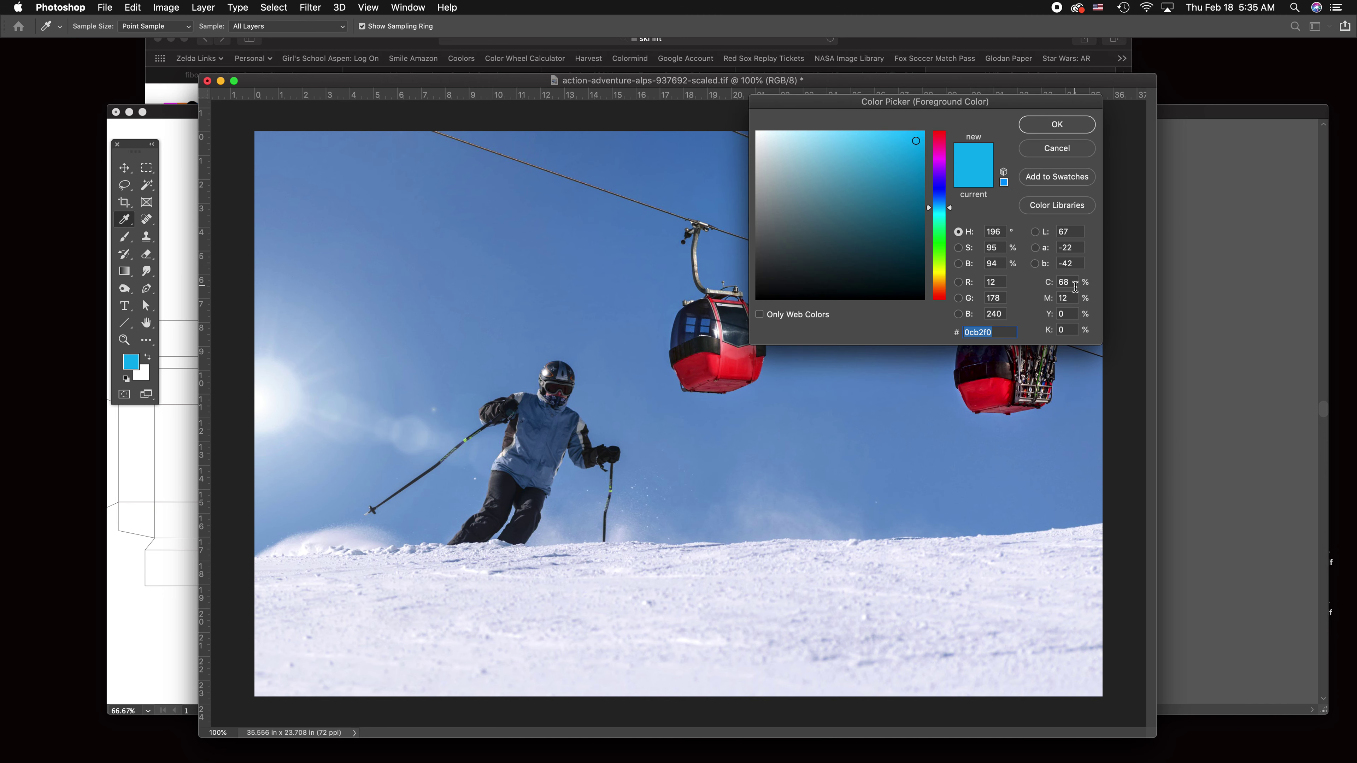
# Close the Color Picker, keeping cyan 0cb2f0, and bring up the Image > Adjustments list
pyautogui.click(1057, 124)
pyautogui.click(147, 167)
pyautogui.click(166, 7)
pyautogui.moveTo(278, 43)
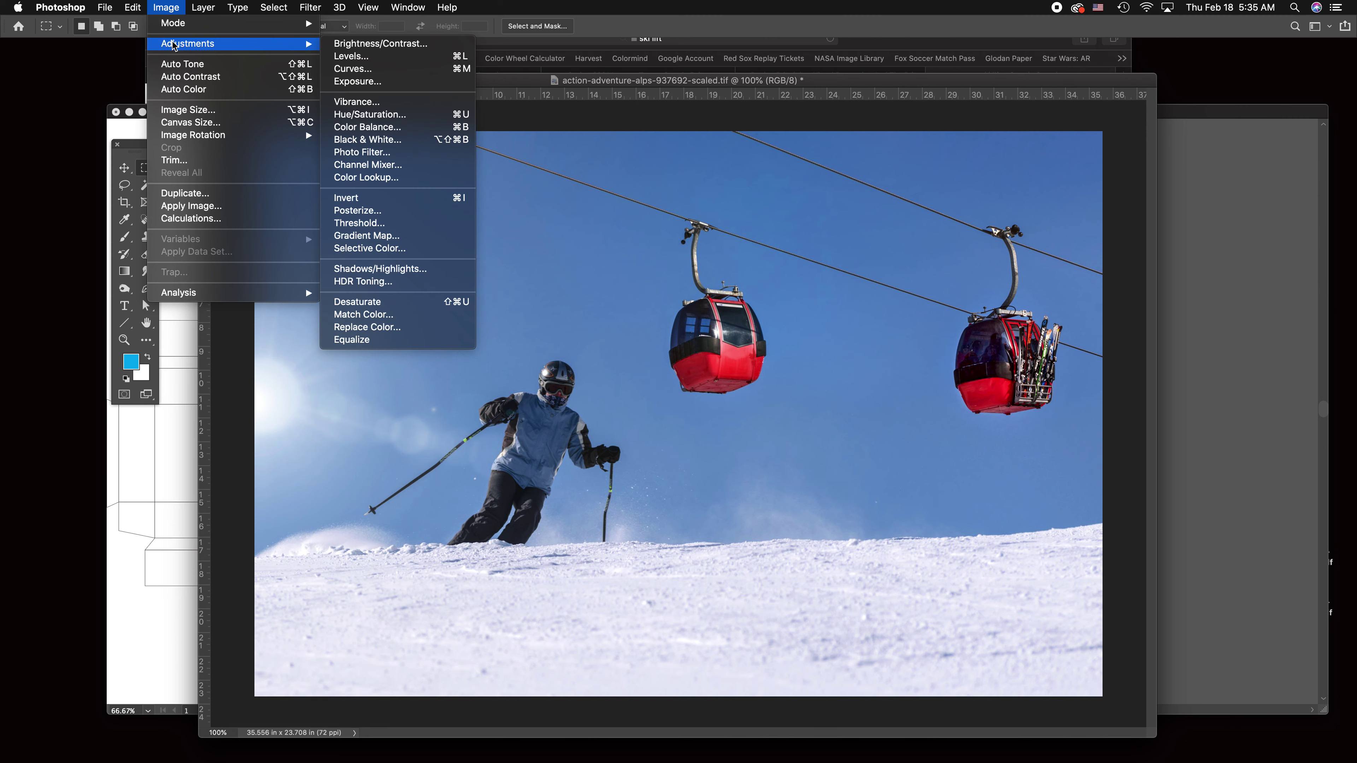
# Apply a cyan-to-white Gradient Map, turning the ski photo into a cyan monotone
pyautogui.click(419, 239)
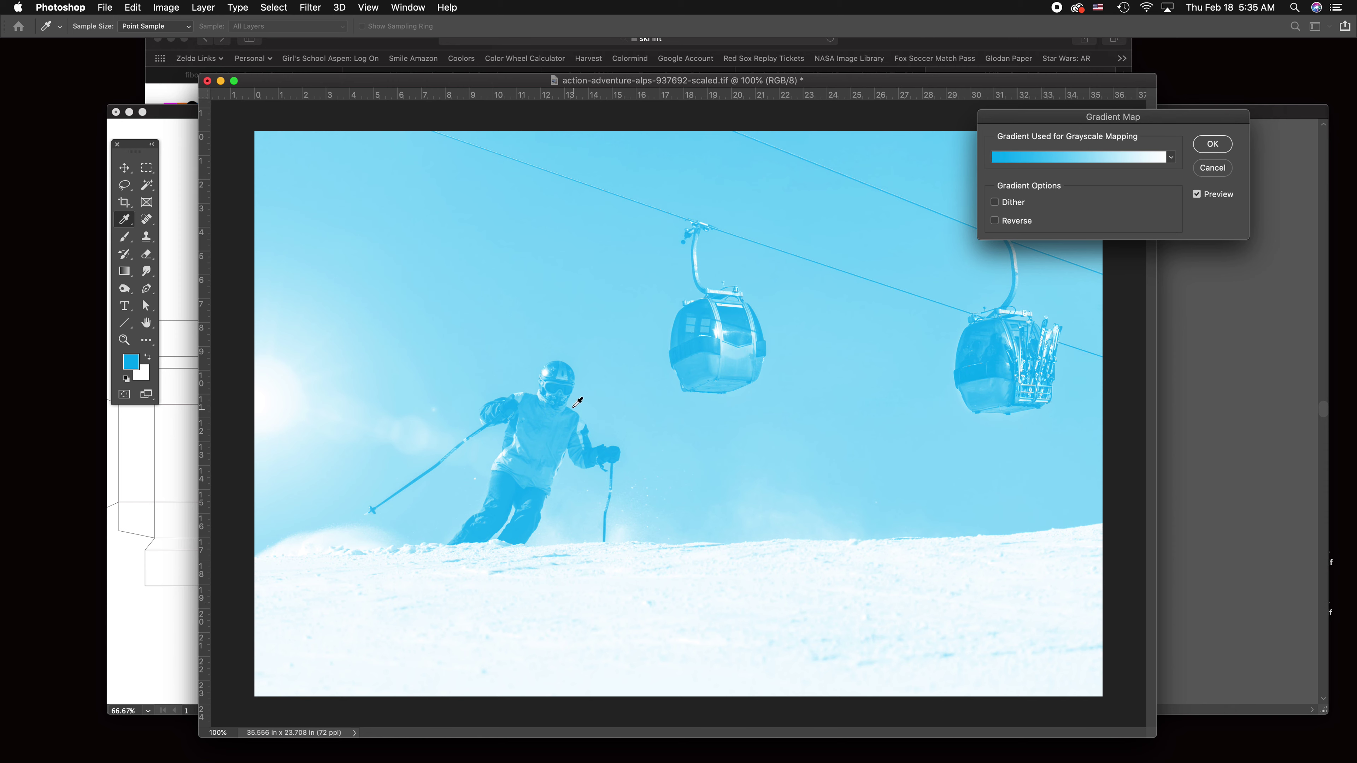
pyautogui.click(1212, 143)
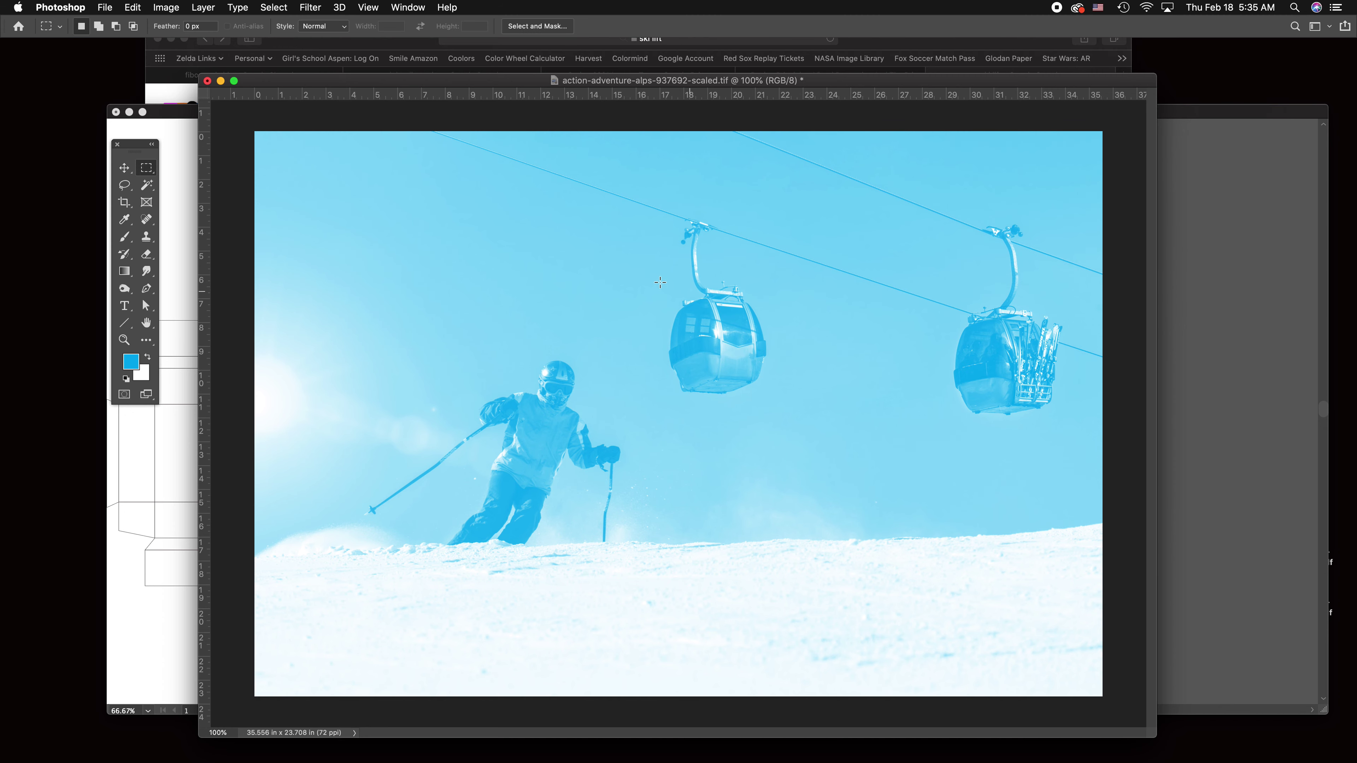
pyautogui.click(166, 7)
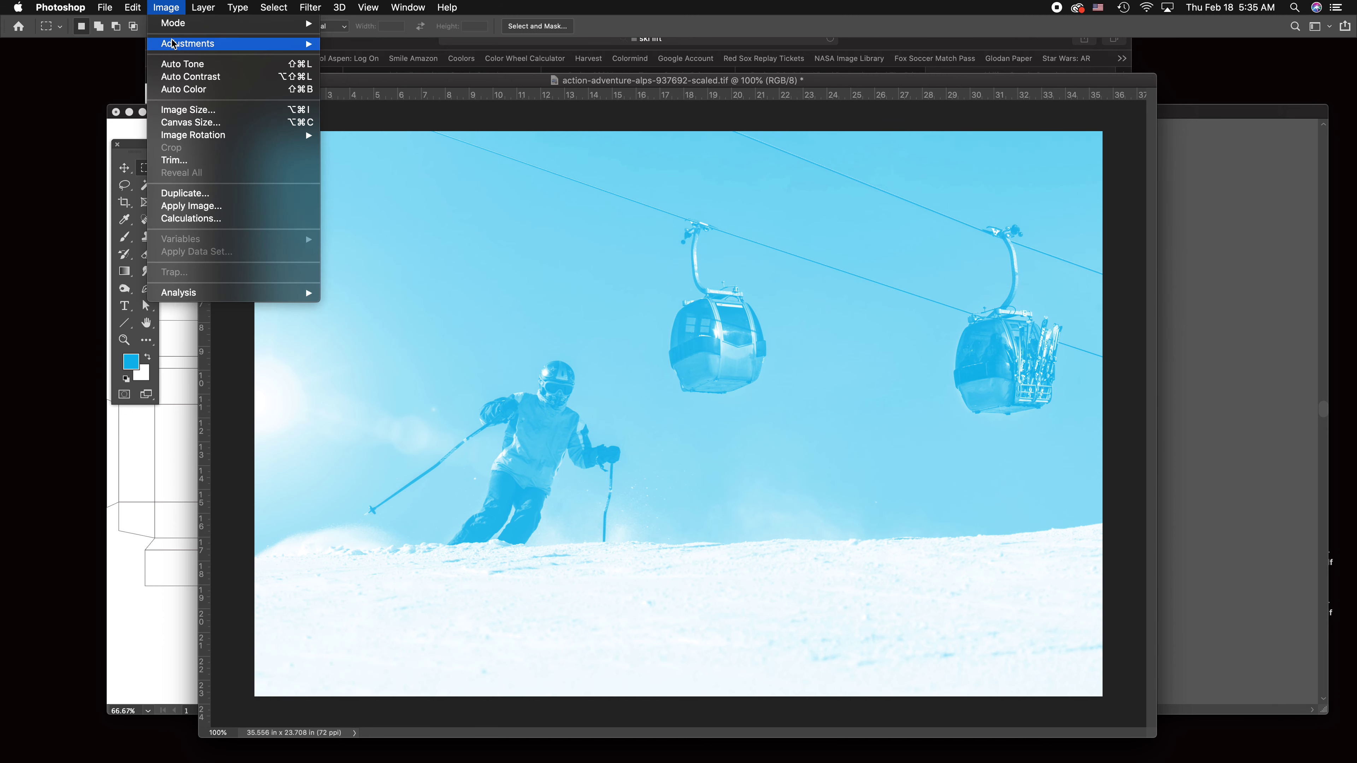
# Set the image resolution to 300 ppi with resampling off, giving 8.533 × 5.69 in
pyautogui.click(188, 110)
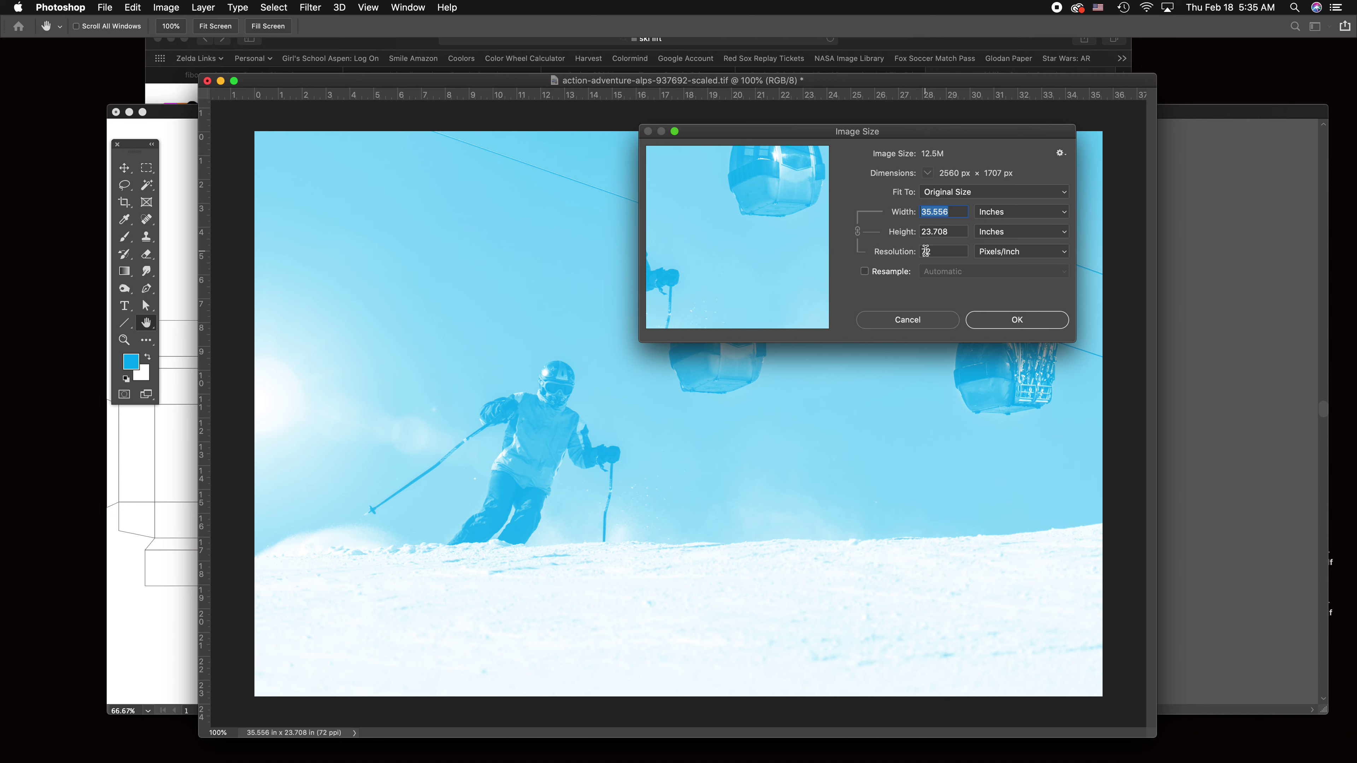
pyautogui.click(863, 272)
pyautogui.click(864, 272)
pyautogui.doubleClick(930, 251)
pyautogui.write('300')
pyautogui.click(1017, 319)
pyautogui.press('m')
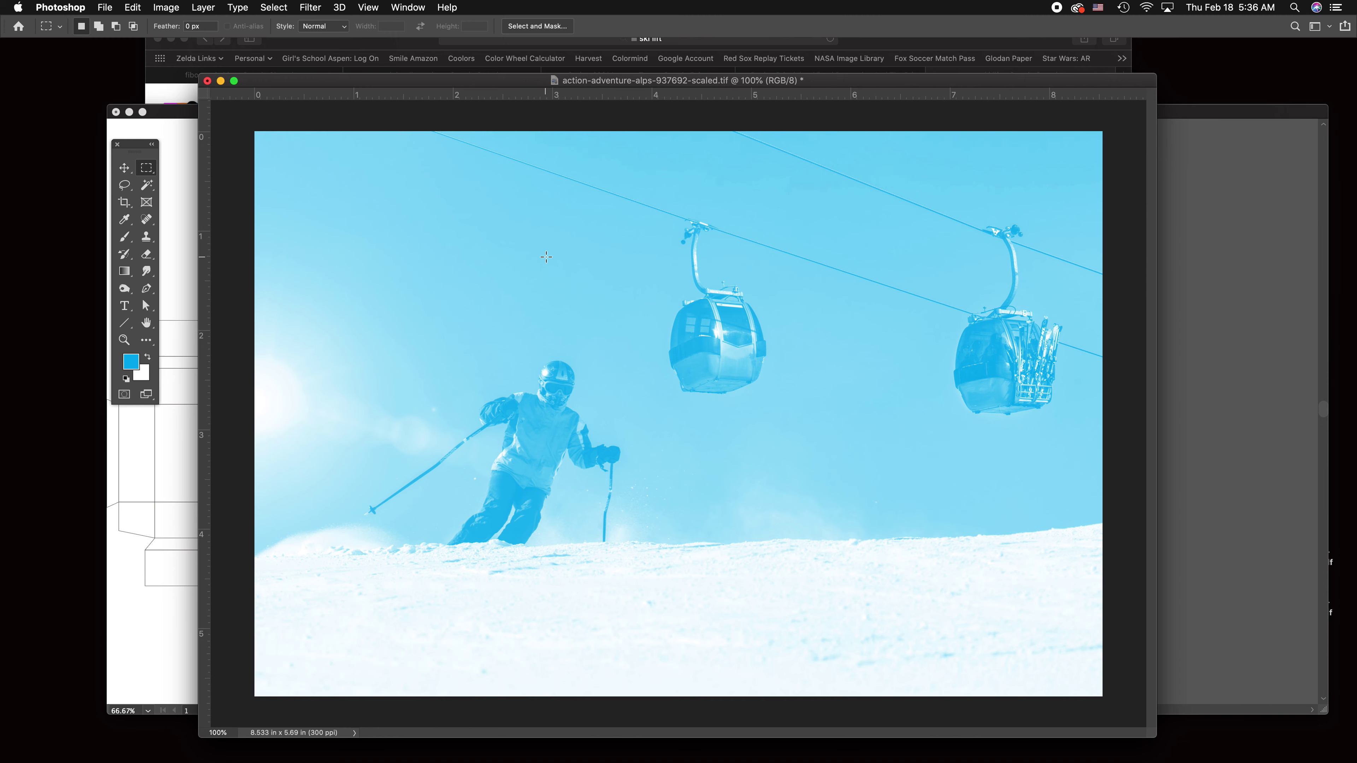
# Undo the resolution change and cyan gradient map, then convert the ski photo to Grayscale
pyautogui.press('super+z')
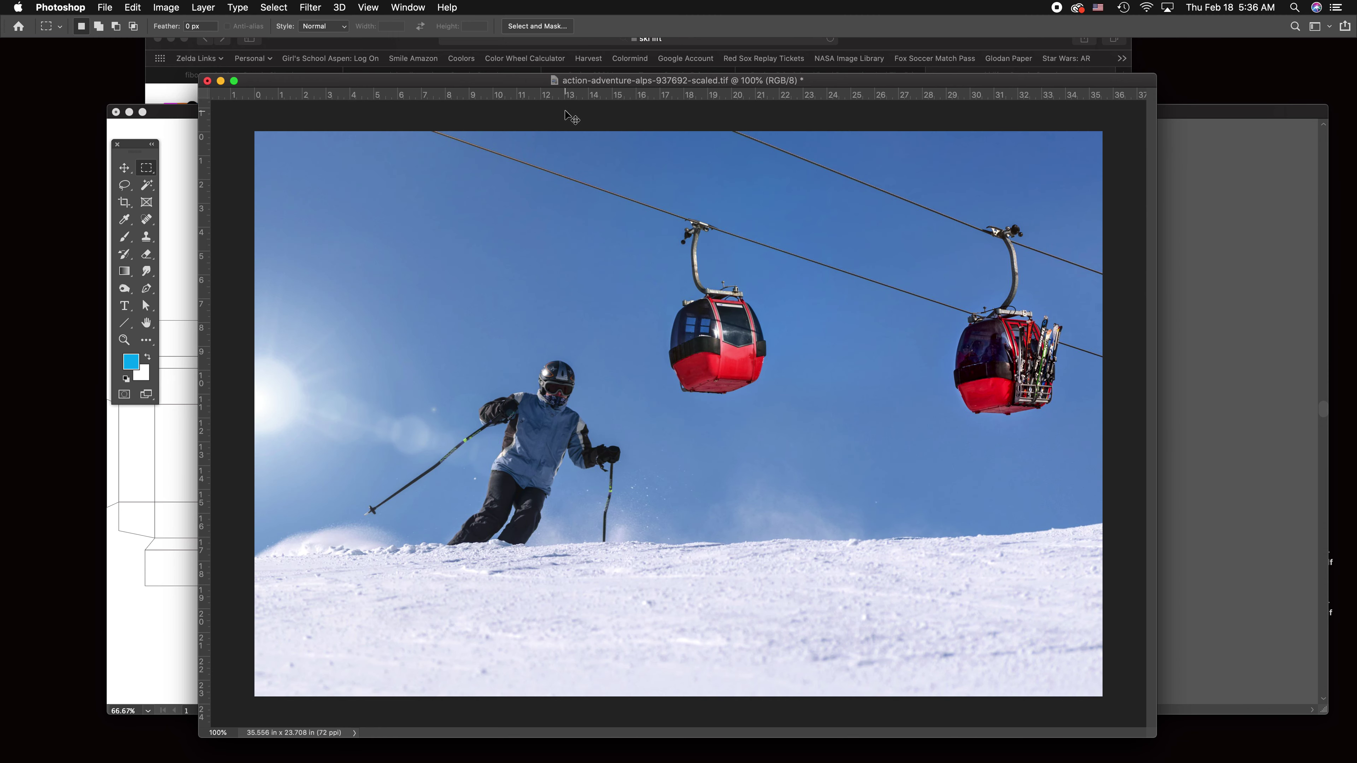
pyautogui.press('super+z')
pyautogui.click(162, 7)
pyautogui.click(355, 39)
pyautogui.click(166, 7)
pyautogui.moveTo(176, 23)
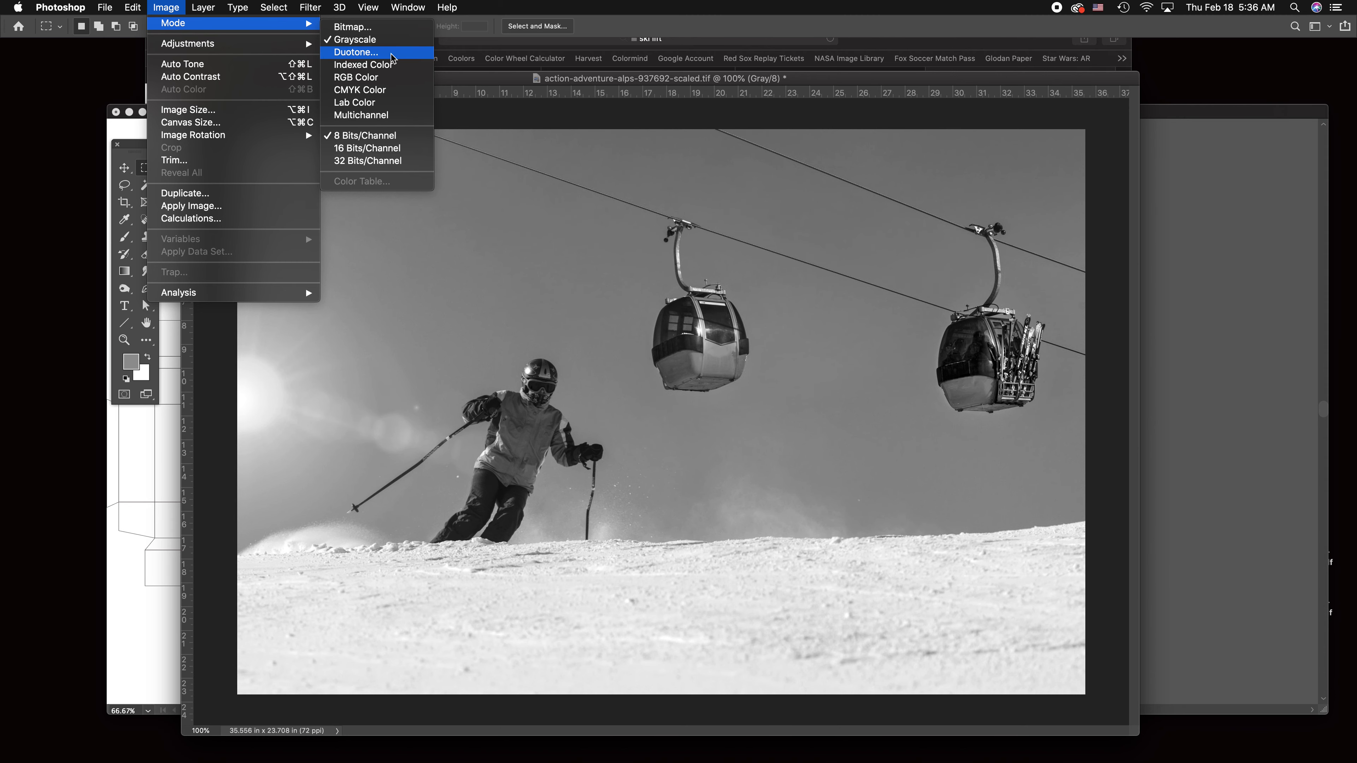
# Set Duotone Options to Monotone with Ink 1 as a 100% cyan colour named Cyan
pyautogui.click(387, 54)
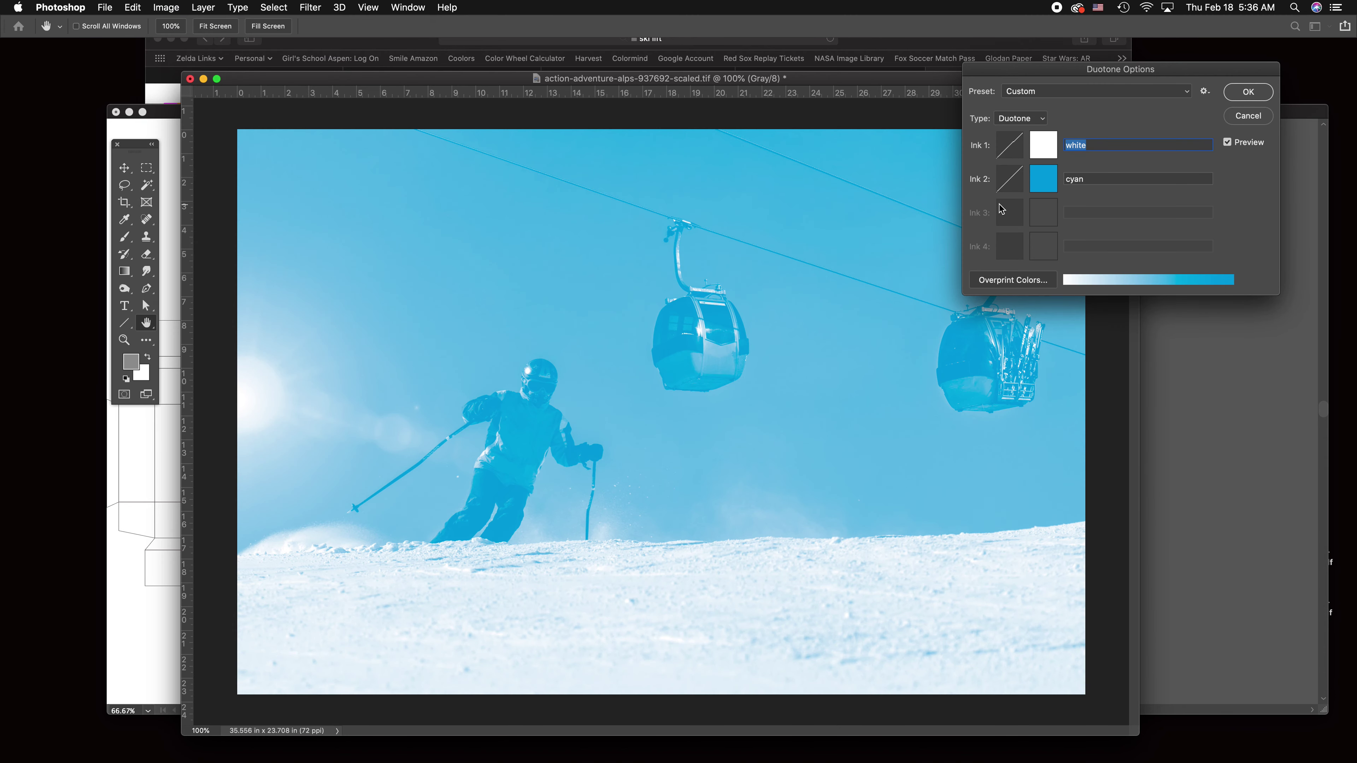
pyautogui.click(1021, 118)
pyautogui.click(1015, 106)
pyautogui.click(1043, 145)
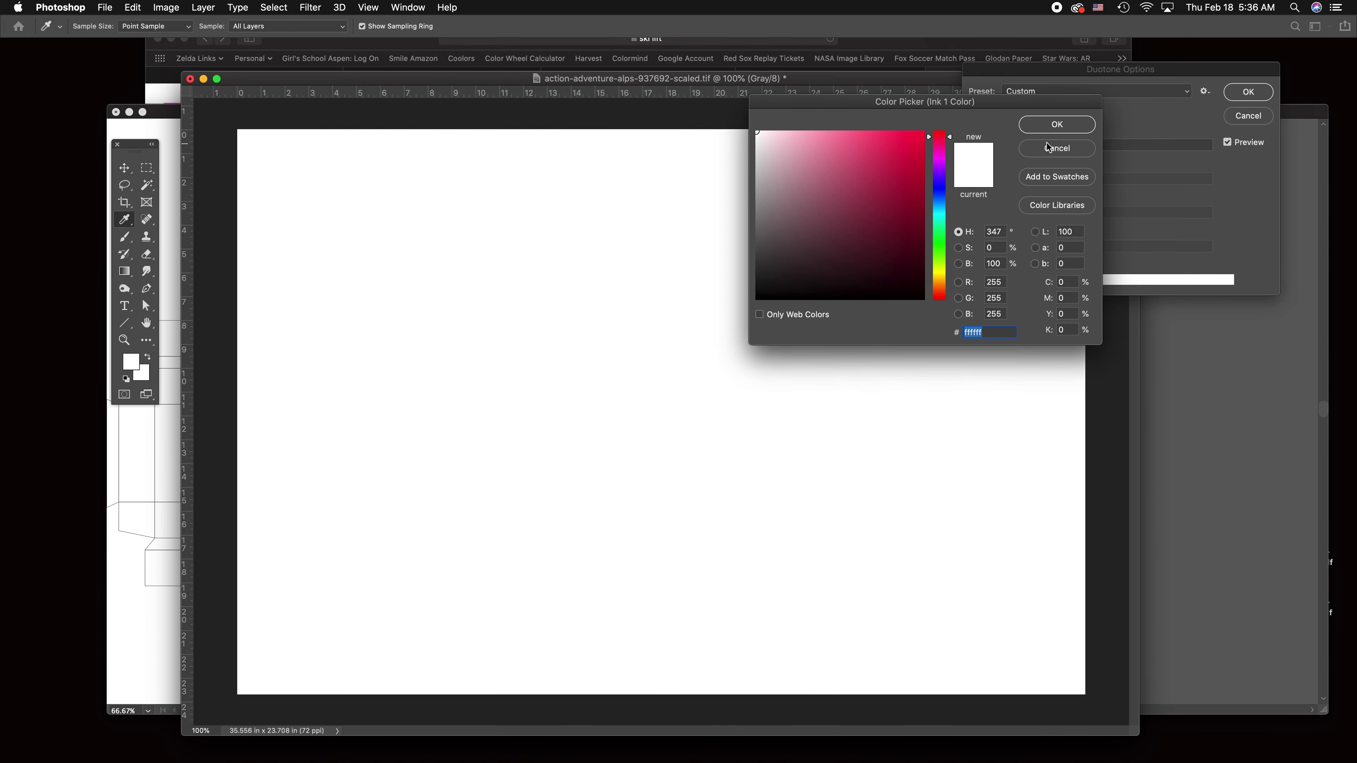
pyautogui.click(1063, 282)
pyautogui.write('100')
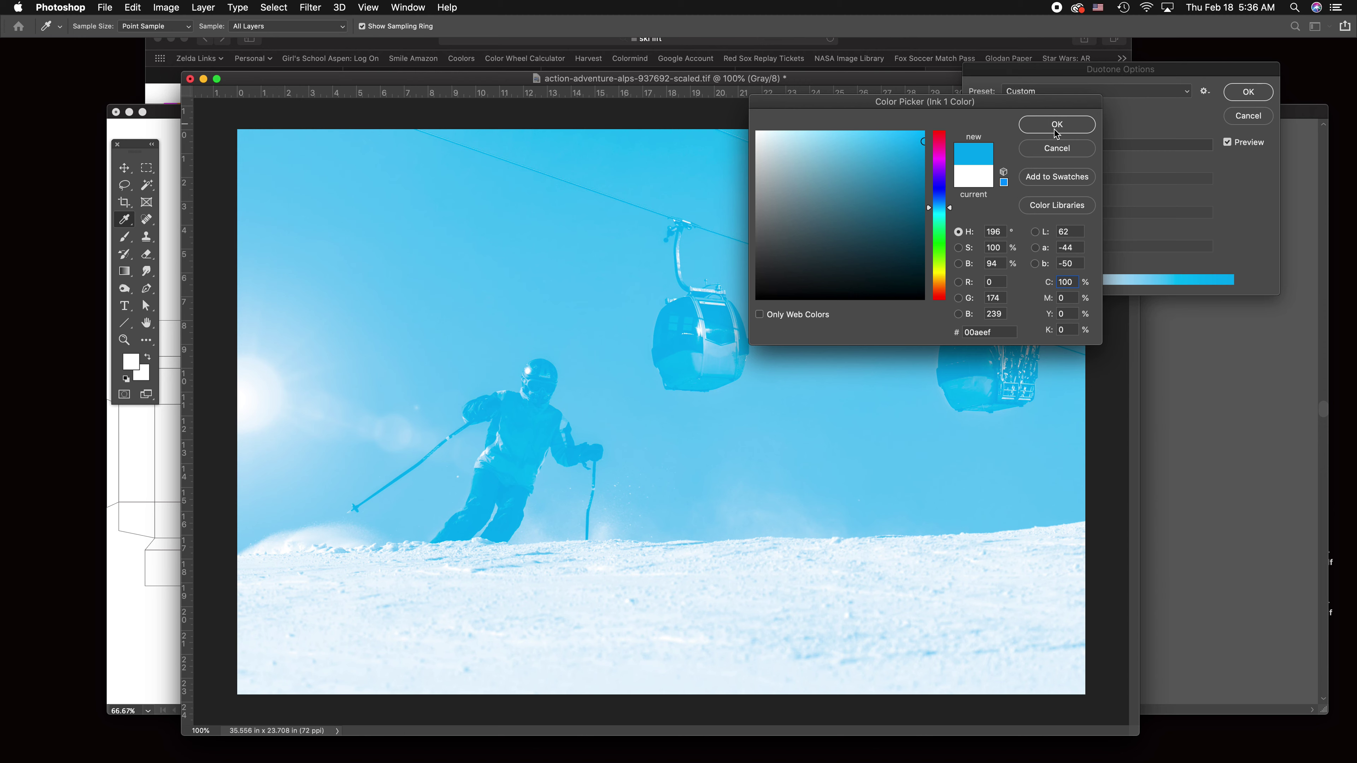
pyautogui.click(1069, 125)
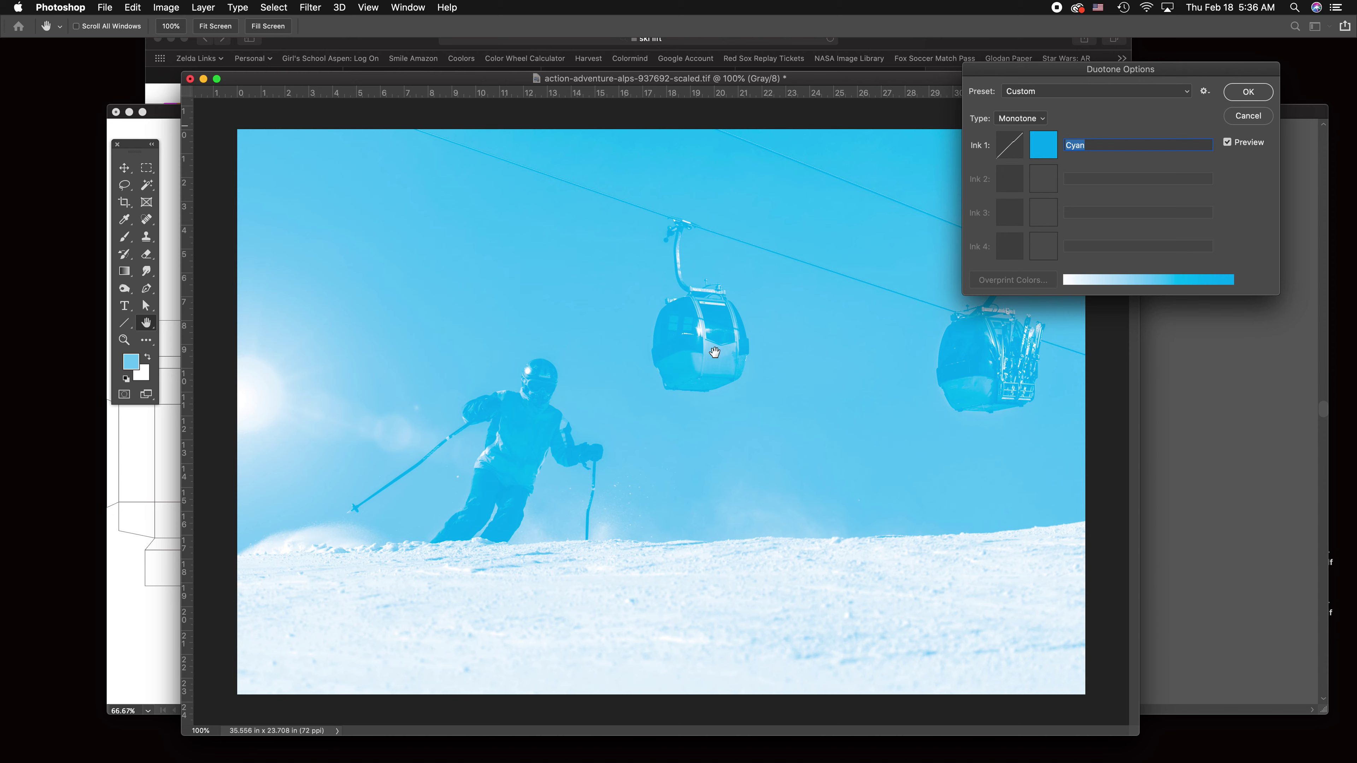
# Add a 60% point to the Cyan ink's Duotone Curve and lower it to 56%
pyautogui.click(1012, 149)
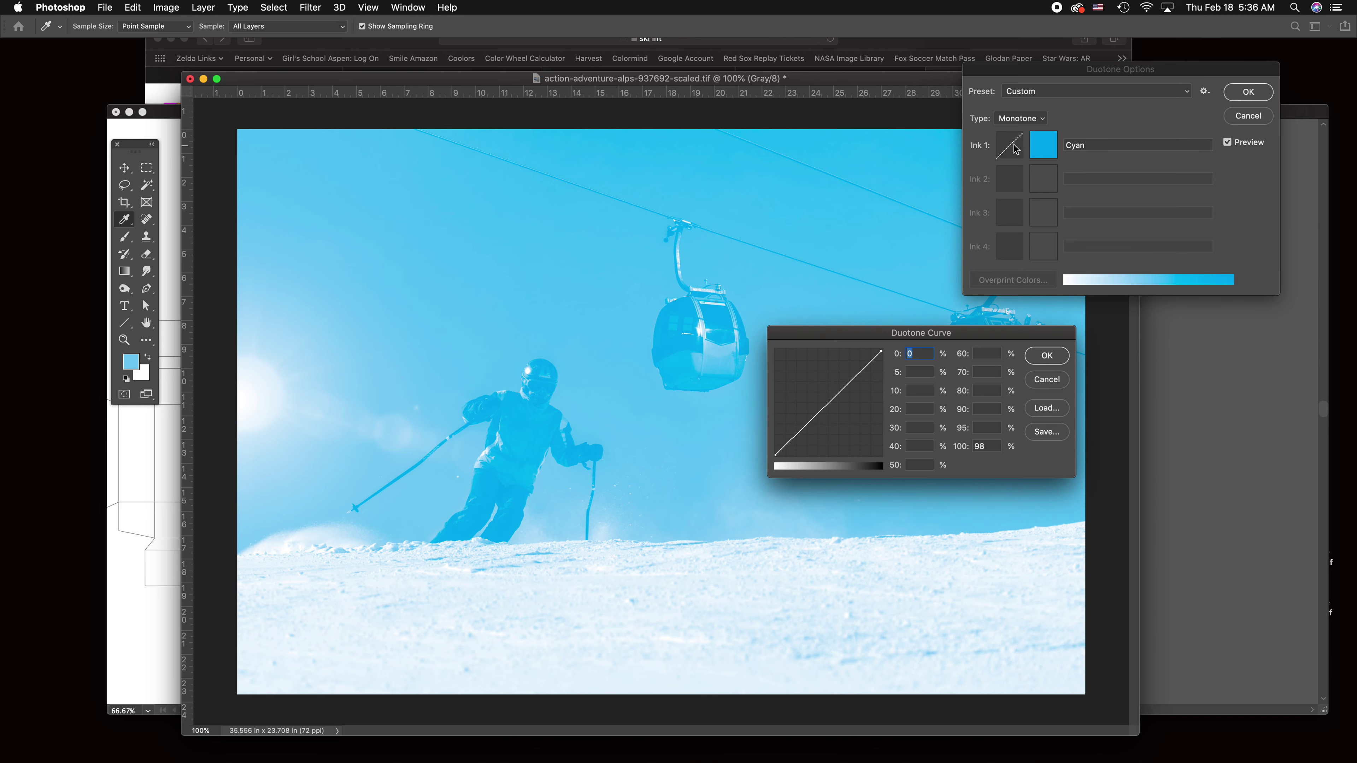
pyautogui.click(839, 406)
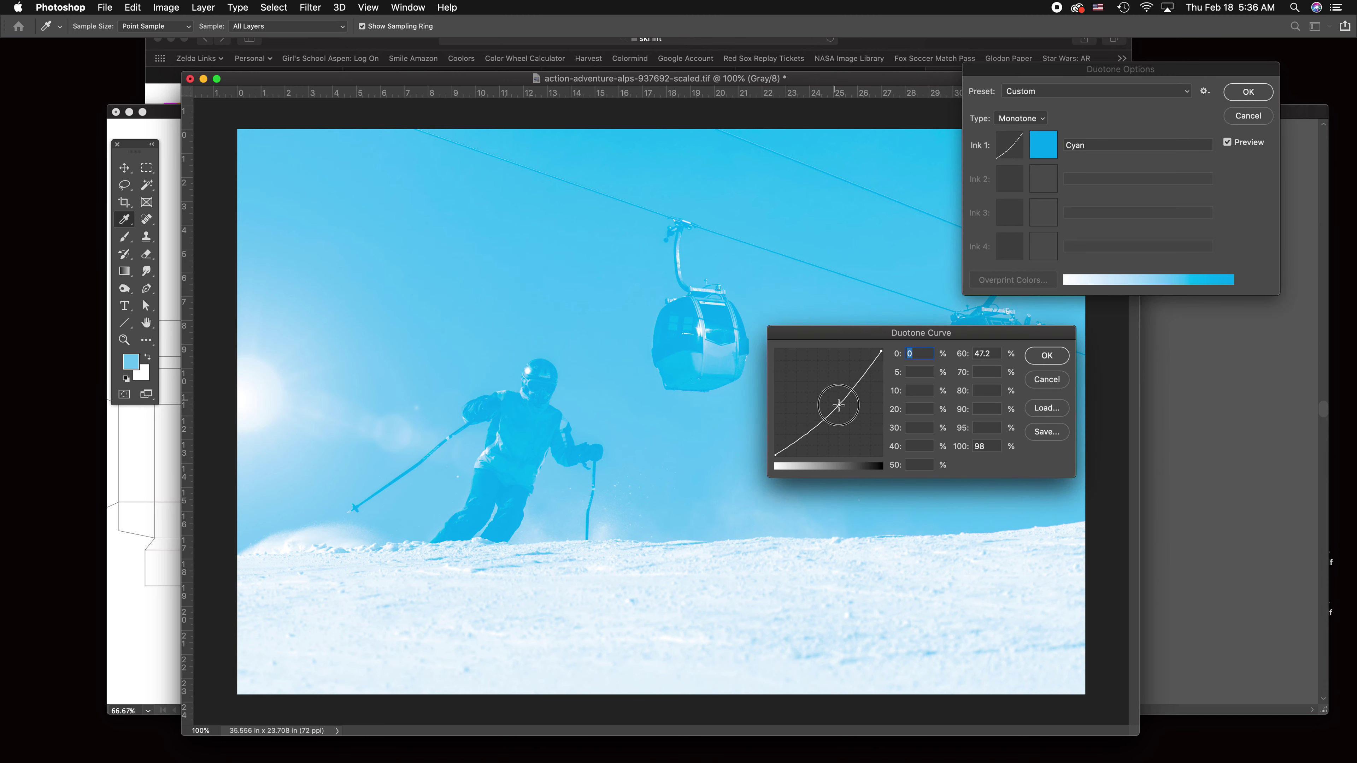
pyautogui.moveTo(839, 406); pyautogui.dragTo(833, 395)
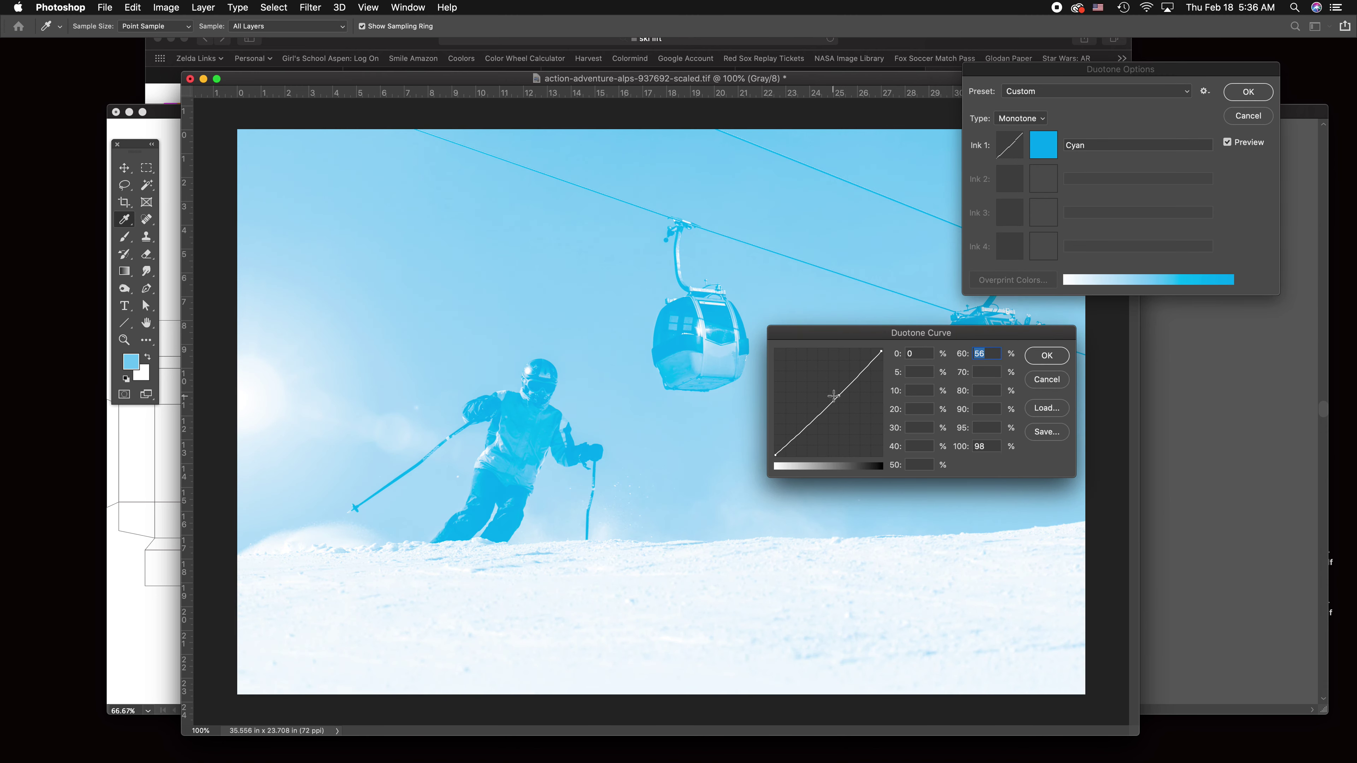
# Confirm the Duotone Curve and Duotone Options to apply the Cyan monotone
pyautogui.click(1047, 355)
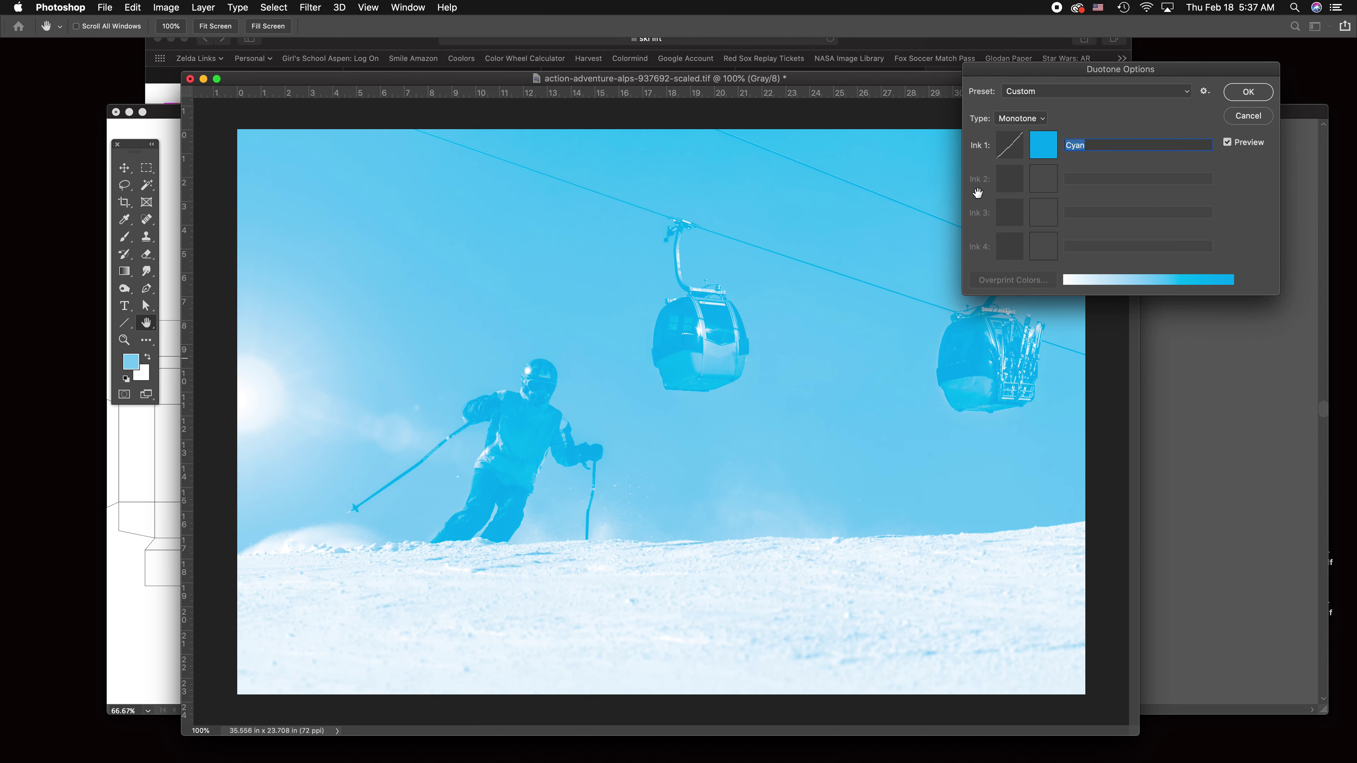
pyautogui.click(1249, 92)
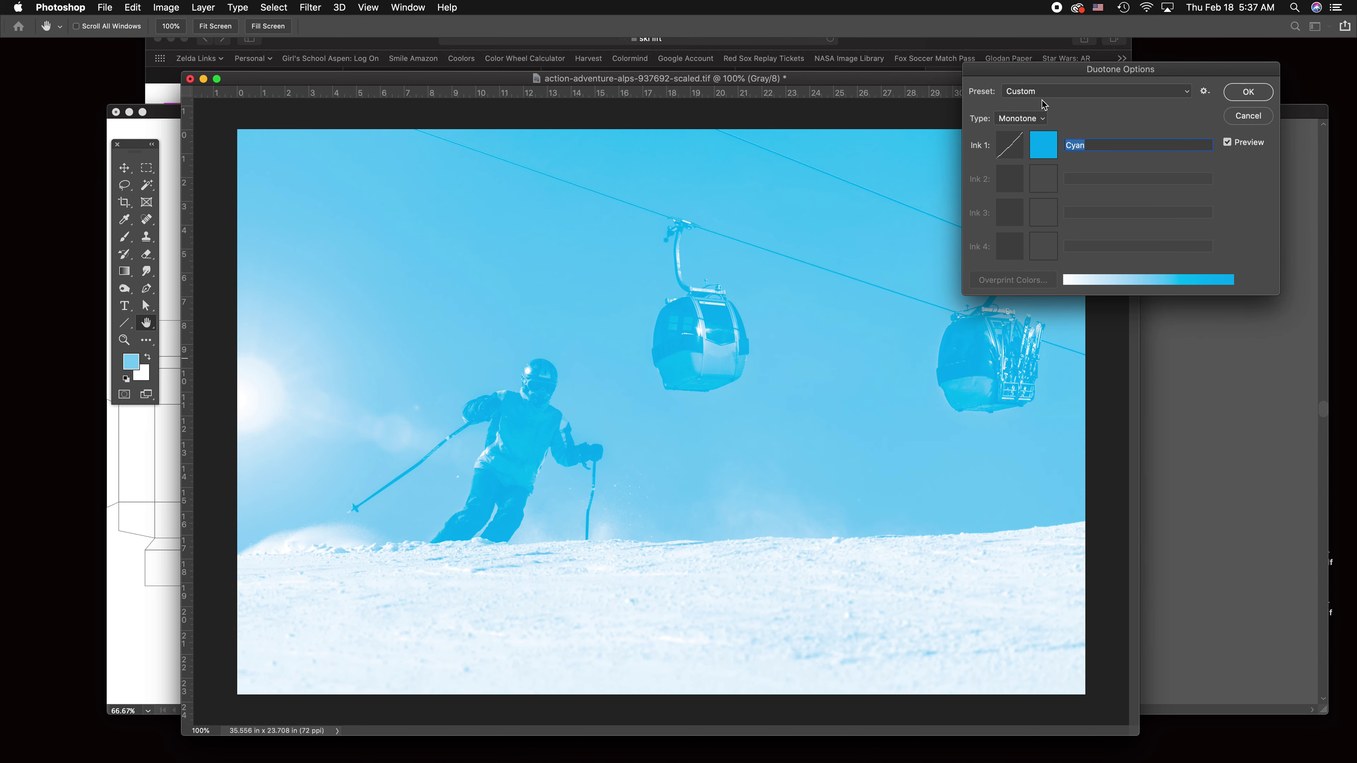